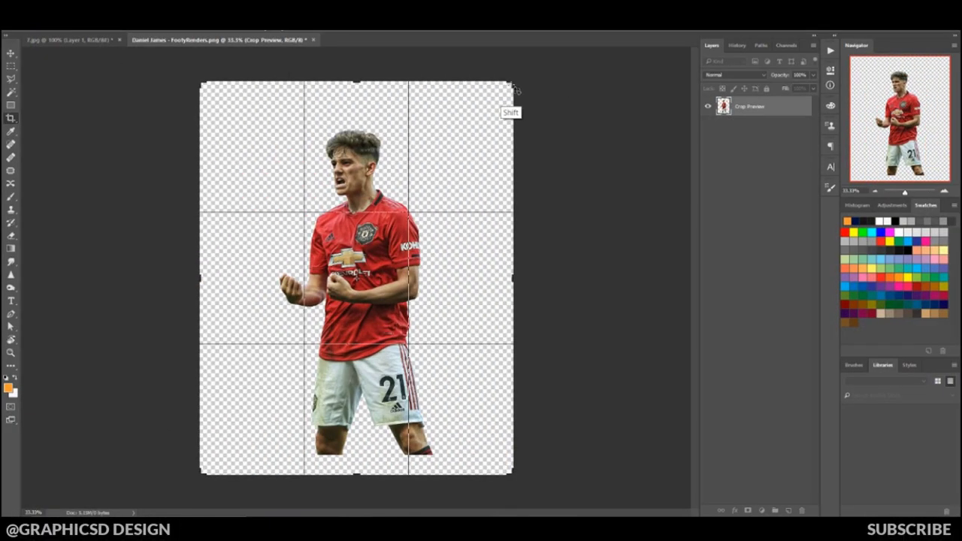
- Commit the portrait crop and add a #333333 Solid Color fill layer beneath Layer 0
{"action": "key", "text": "Return"}
{"action": "left_click_drag", "start_coordinate": [271, 472], "coordinate": [447, 112]}
{"action": "left_click", "coordinate": [761, 510]}
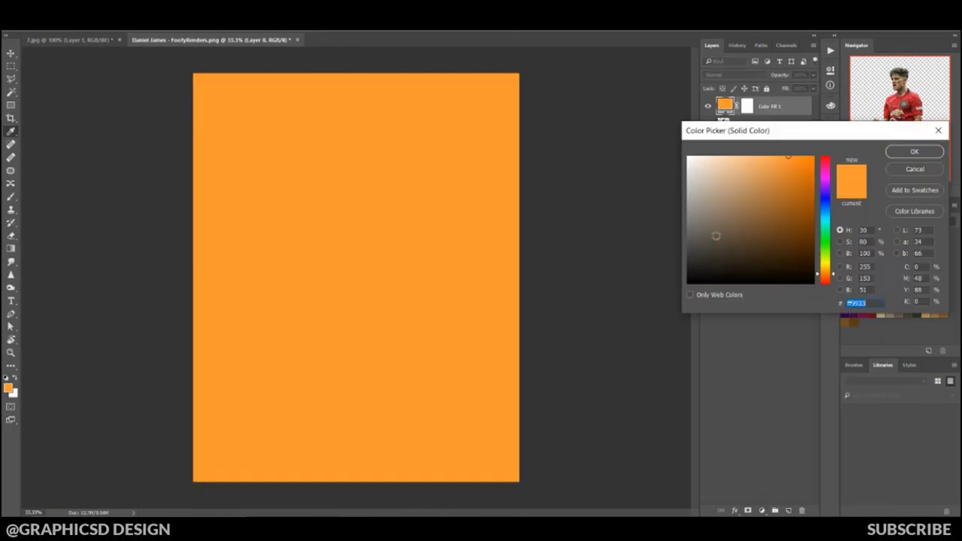
{"action": "type", "text": "333333"}
{"action": "key", "text": "Return"}
{"action": "left_click_drag", "start_coordinate": [774, 106], "coordinate": [783, 133]}
- Stamp white smoke brush strokes around the player and add a mask to the smoke layer
{"action": "right_click", "coordinate": [300, 201]}
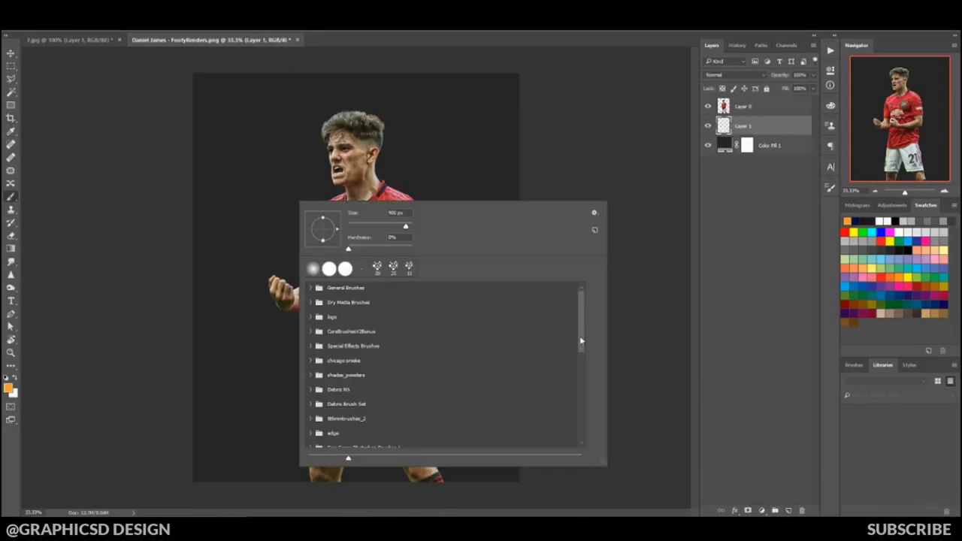
{"action": "double_click", "coordinate": [345, 440]}
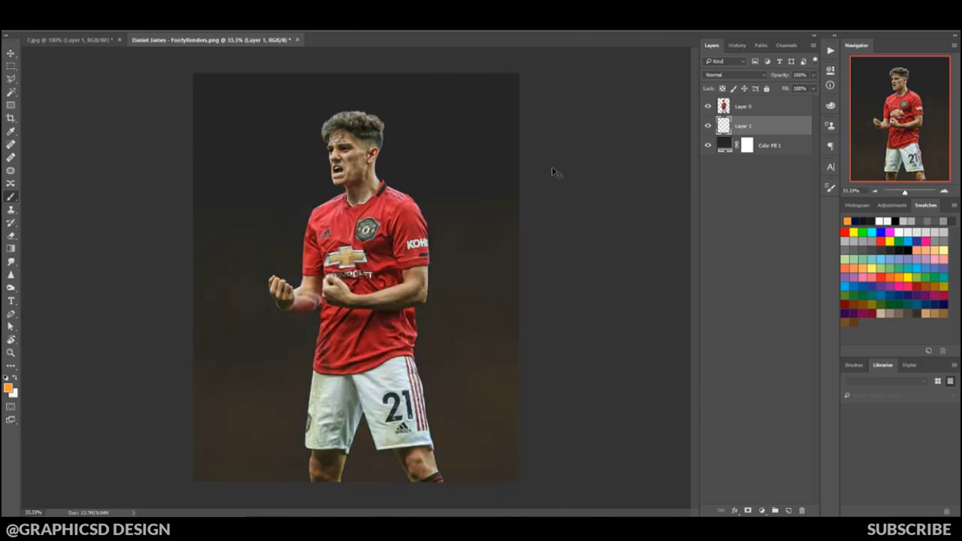
{"action": "key", "text": "ctrl+minus"}
{"action": "key", "text": "x"}
{"action": "left_click", "coordinate": [358, 357]}
{"action": "left_click", "coordinate": [380, 291]}
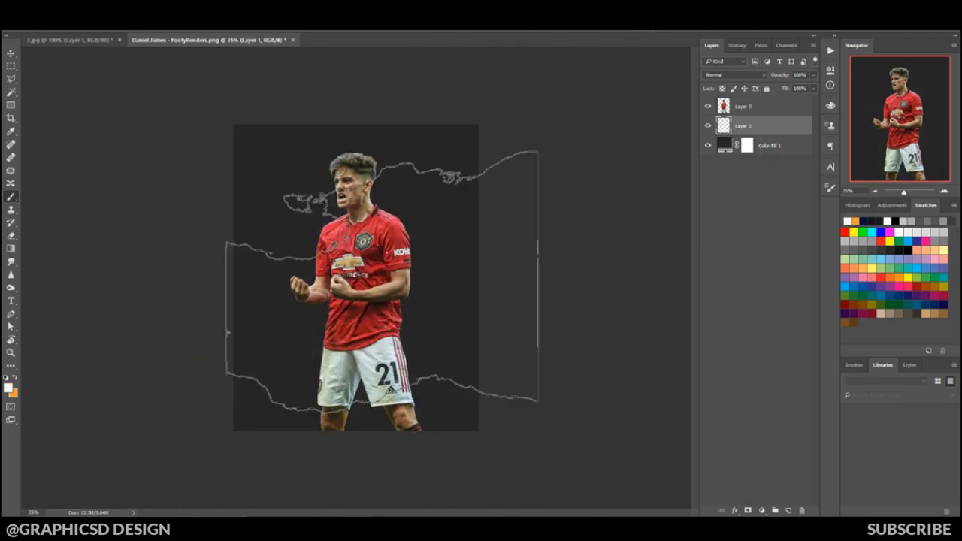
{"action": "left_click", "coordinate": [359, 419]}
{"action": "left_click", "coordinate": [373, 398]}
{"action": "left_click", "coordinate": [748, 510]}
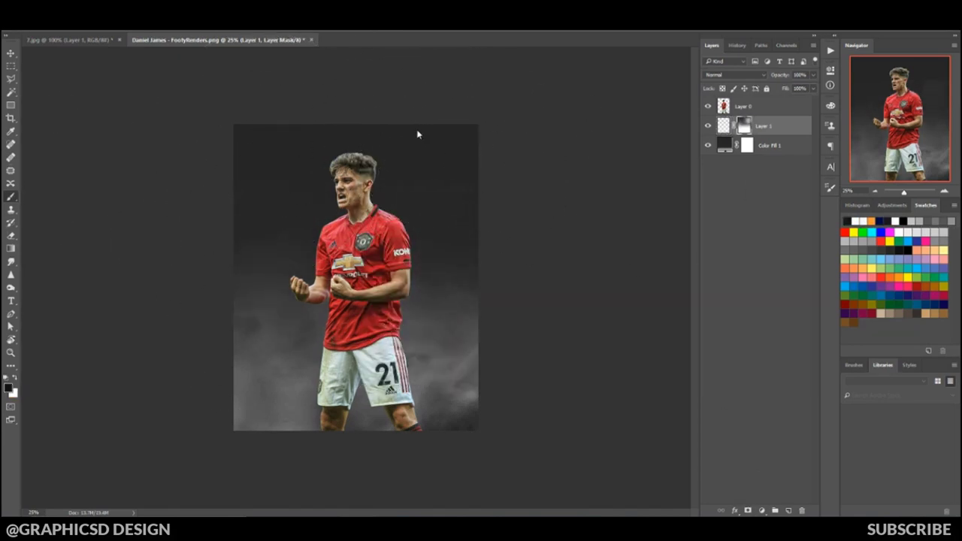
- On a new layer, use a large fog brush to fade the player's shorts and legs
{"action": "left_click", "coordinate": [788, 510]}
{"action": "right_click", "coordinate": [343, 248]}
{"action": "scroll", "coordinate": [489, 413], "scroll_direction": "down", "scroll_amount": 3}
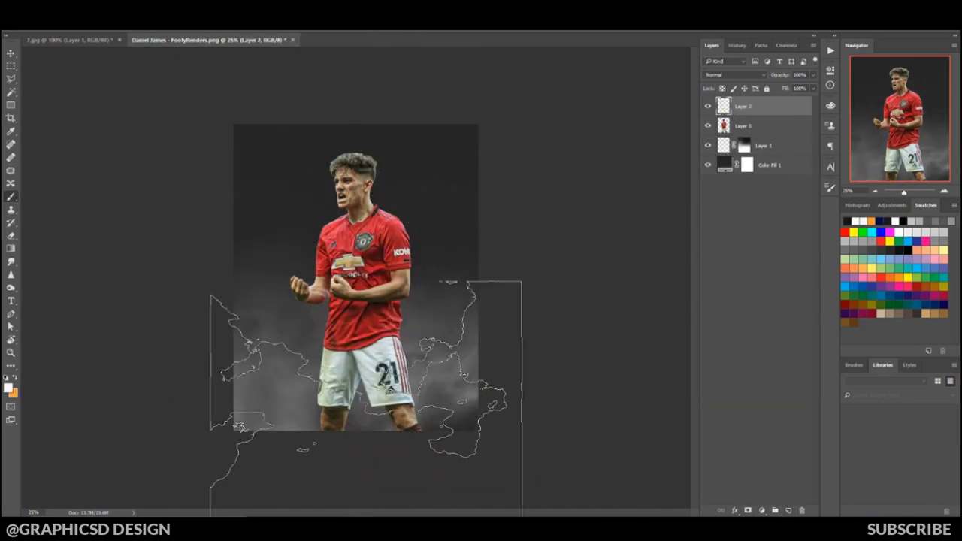
{"action": "right_click", "coordinate": [382, 252]}
{"action": "left_click", "coordinate": [571, 406]}
{"action": "key", "text": "Return"}
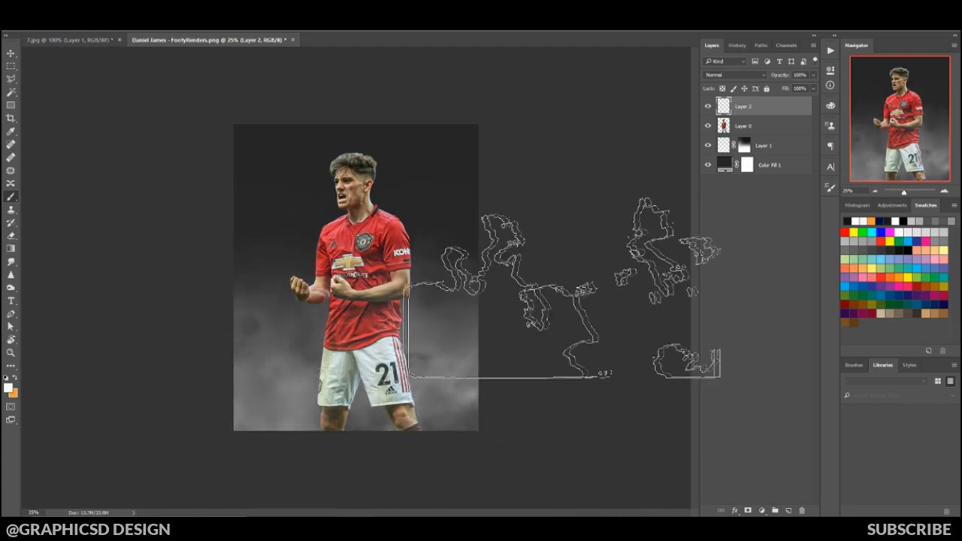
{"action": "key", "text": "ctrl+plus"}
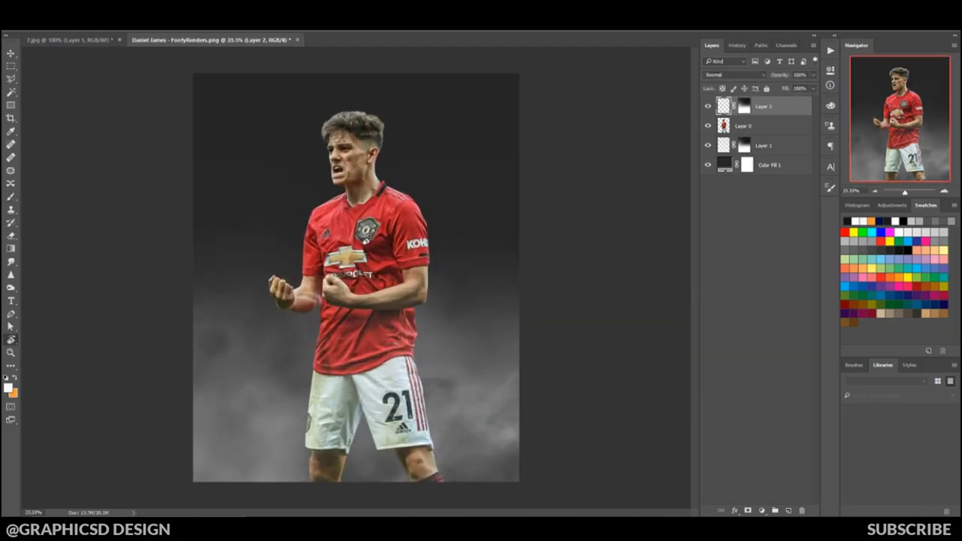
{"action": "key", "text": "ctrl+minus"}
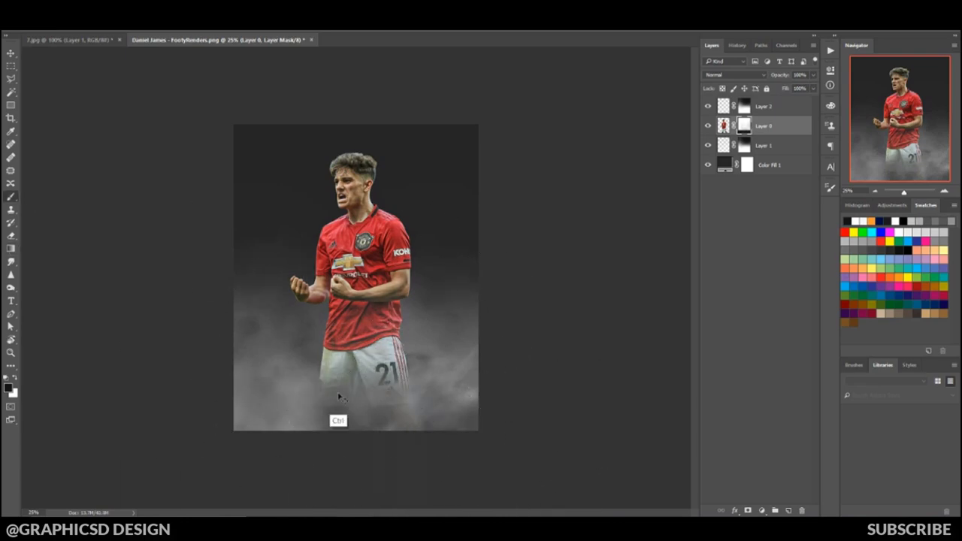
{"action": "mouse_move", "coordinate": [333, 420]}
{"action": "left_mouse_down"}
{"action": "mouse_move", "coordinate": [391, 410]}
{"action": "mouse_move", "coordinate": [442, 441]}
{"action": "left_mouse_up"}
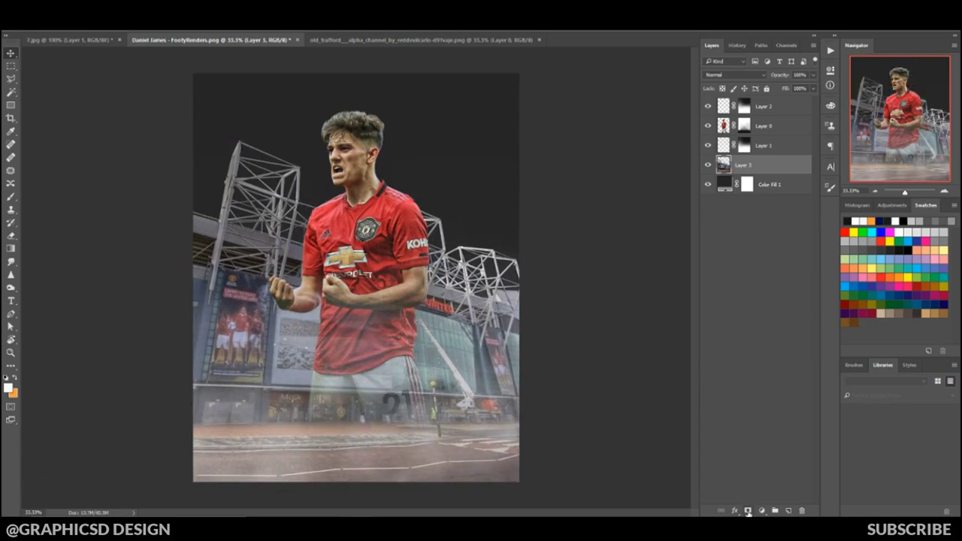
- Fade the stadium's lower part into the fog with a gradient mask, then enlarge it
{"action": "left_click_drag", "start_coordinate": [294, 269], "coordinate": [316, 370], "text": "shift"}
{"action": "left_click_drag", "start_coordinate": [304, 278], "coordinate": [304, 335]}
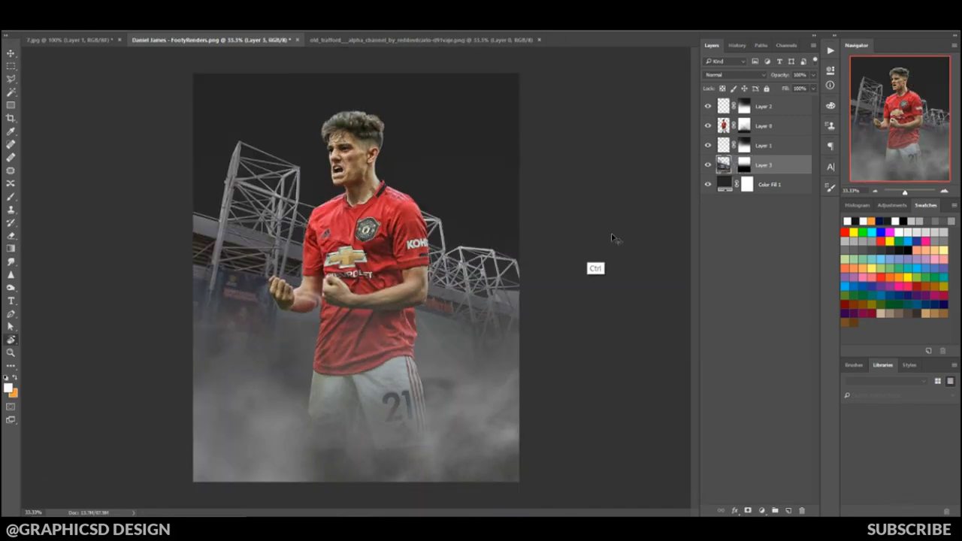
{"action": "key", "text": "ctrl+t"}
{"action": "left_click_drag", "start_coordinate": [563, 172], "coordinate": [602, 136]}
{"action": "key", "text": "Return"}
- Select the player layer's mask with the Brush tool and tilt, then straighten, the canvas view
{"action": "left_click", "coordinate": [744, 126]}
{"action": "key", "text": "b"}
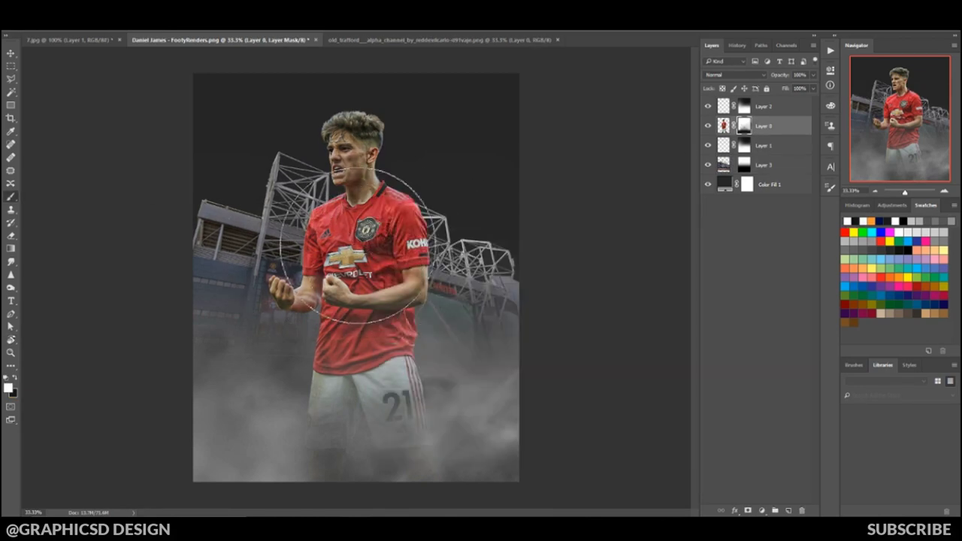
{"action": "key", "text": "r"}
{"action": "left_click_drag", "start_coordinate": [353, 248], "coordinate": [331, 300]}
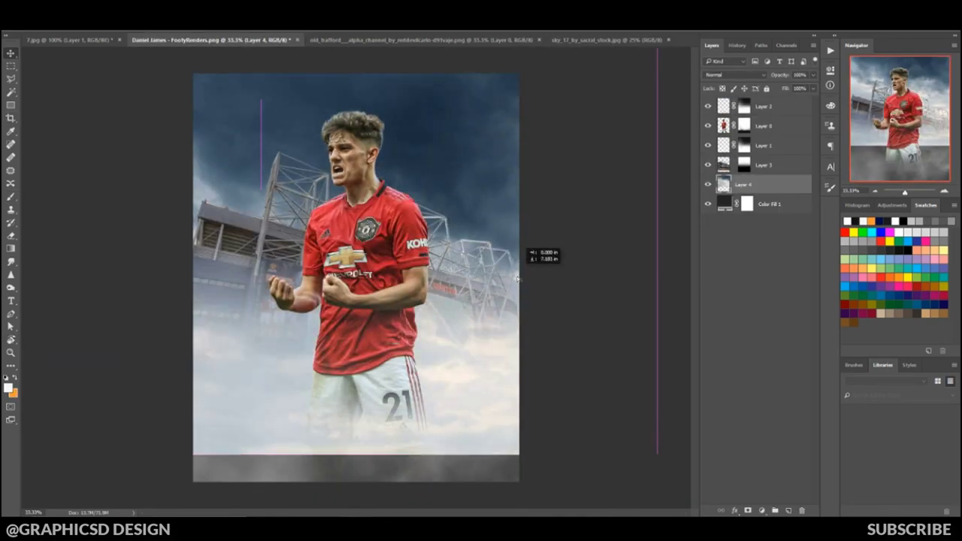
- Add two Curves adjustments that darken the image and deepen the shadows with an S-curve
{"action": "left_click", "coordinate": [761, 510]}
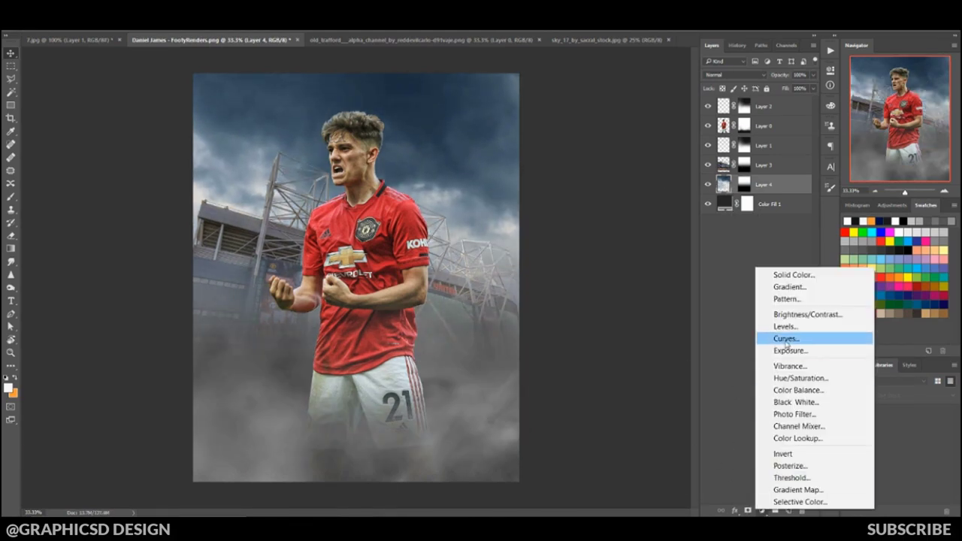
{"action": "left_click", "coordinate": [773, 337]}
{"action": "mouse_move", "coordinate": [738, 188]}
{"action": "left_mouse_down"}
{"action": "mouse_move", "coordinate": [742, 207]}
{"action": "mouse_move", "coordinate": [718, 229]}
{"action": "left_mouse_up"}
{"action": "left_click", "coordinate": [761, 510]}
{"action": "left_click", "coordinate": [774, 337]}
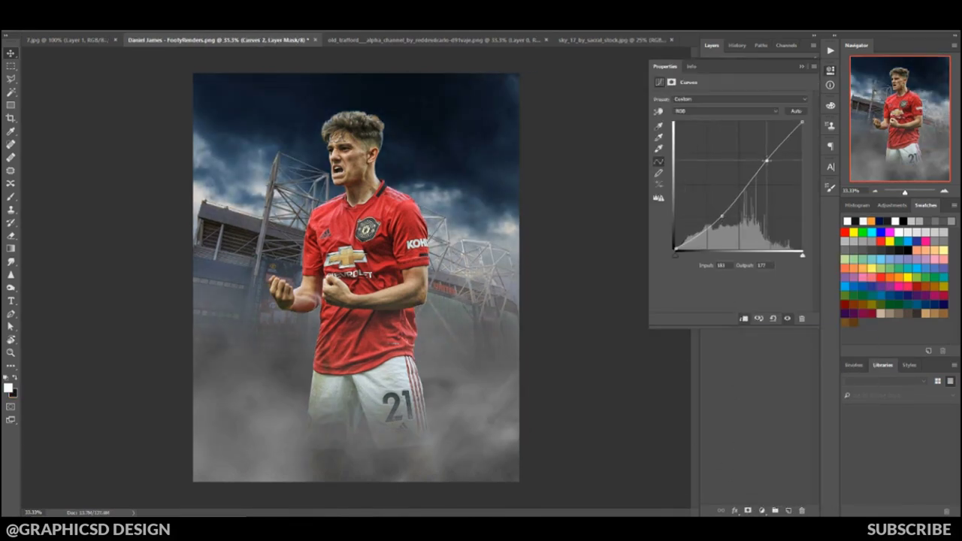
{"action": "left_click_drag", "start_coordinate": [761, 173], "coordinate": [766, 163]}
- Add a reversed red-and-black Gradient Map and move the smoke layer below it
{"action": "left_click", "coordinate": [761, 510]}
{"action": "left_click", "coordinate": [773, 492]}
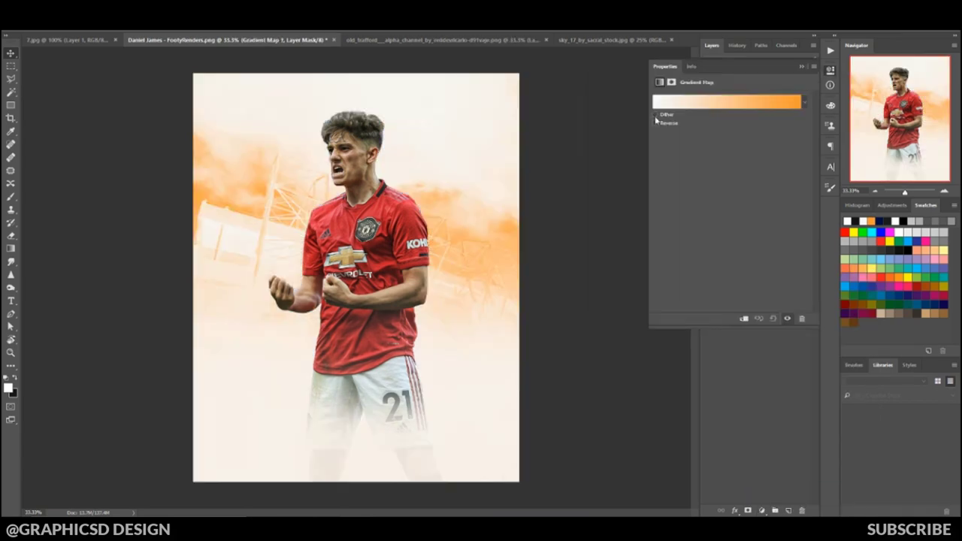
{"action": "left_click", "coordinate": [730, 98]}
{"action": "double_click", "coordinate": [605, 248]}
{"action": "left_click", "coordinate": [808, 162]}
{"action": "left_click", "coordinate": [914, 152]}
{"action": "left_click", "coordinate": [787, 104]}
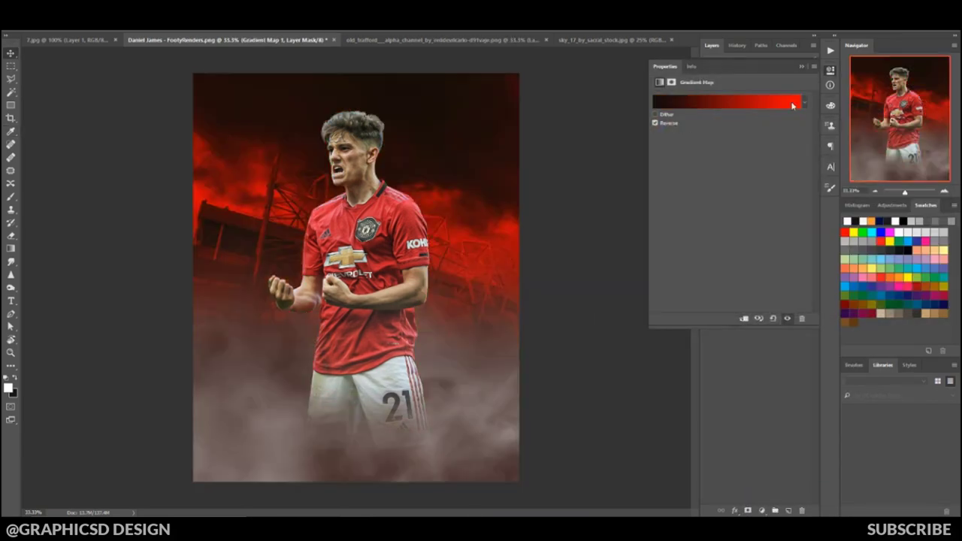
{"action": "left_click", "coordinate": [711, 45]}
{"action": "left_click_drag", "start_coordinate": [781, 143], "coordinate": [781, 174]}
- Create a new empty layer set to Overlay blending
{"action": "key", "text": "b"}
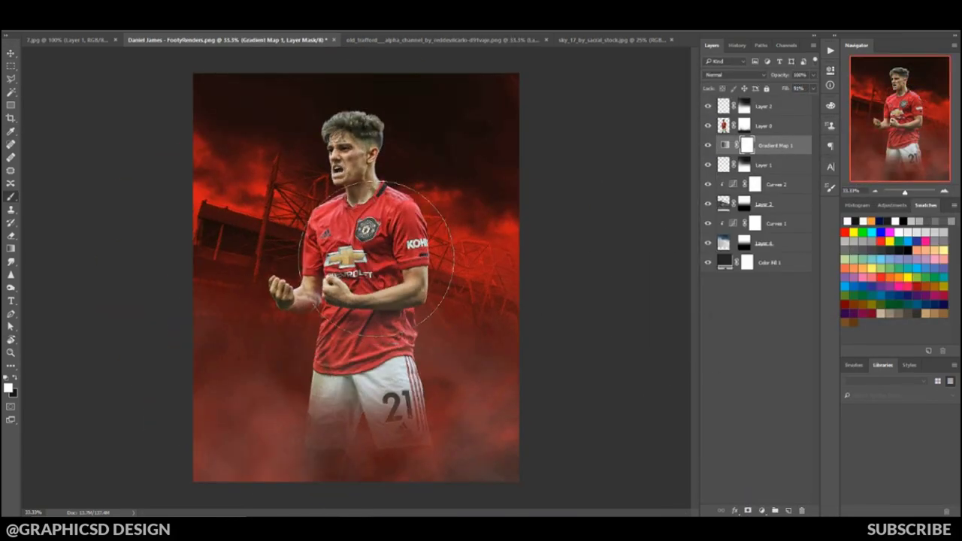
{"action": "key", "text": "ctrl+shift+alt+n"}
{"action": "left_click", "coordinate": [733, 74]}
{"action": "left_click", "coordinate": [725, 176]}
{"action": "key", "text": "r"}
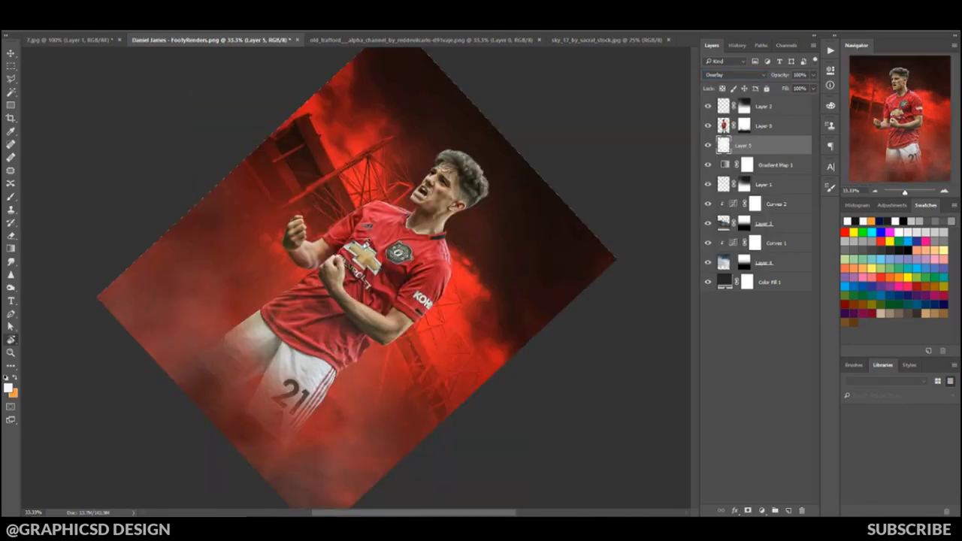
- Add a Brightness/Contrast adjustment with lower brightness and higher contrast
{"action": "left_click", "coordinate": [761, 511]}
{"action": "left_click", "coordinate": [795, 308]}
{"action": "left_click_drag", "start_coordinate": [730, 123], "coordinate": [704, 123]}
{"action": "left_click_drag", "start_coordinate": [729, 142], "coordinate": [756, 142]}
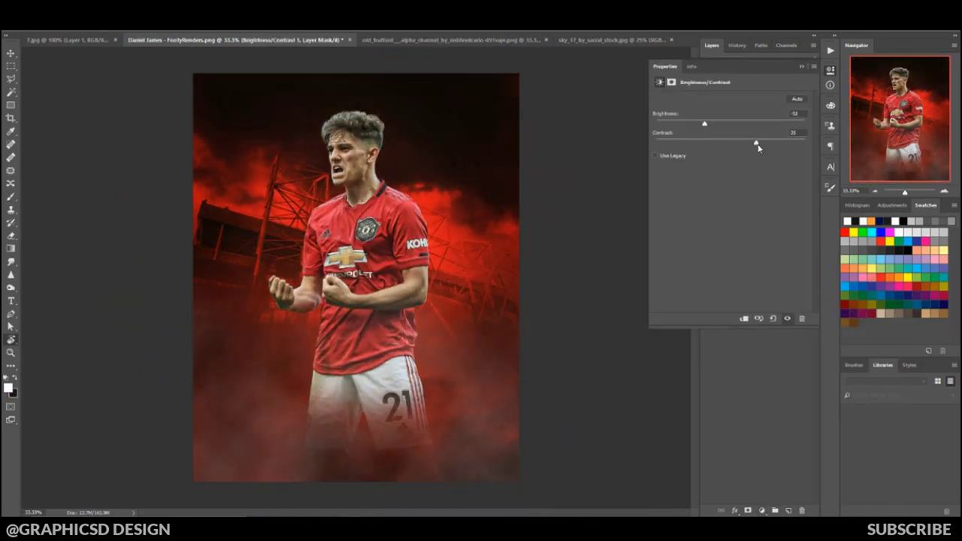
{"action": "left_click", "coordinate": [801, 66]}
- Add Color Balance, Curves and Hue/Saturation adjustment layers above the player
{"action": "left_click", "coordinate": [761, 510]}
{"action": "left_click", "coordinate": [797, 390]}
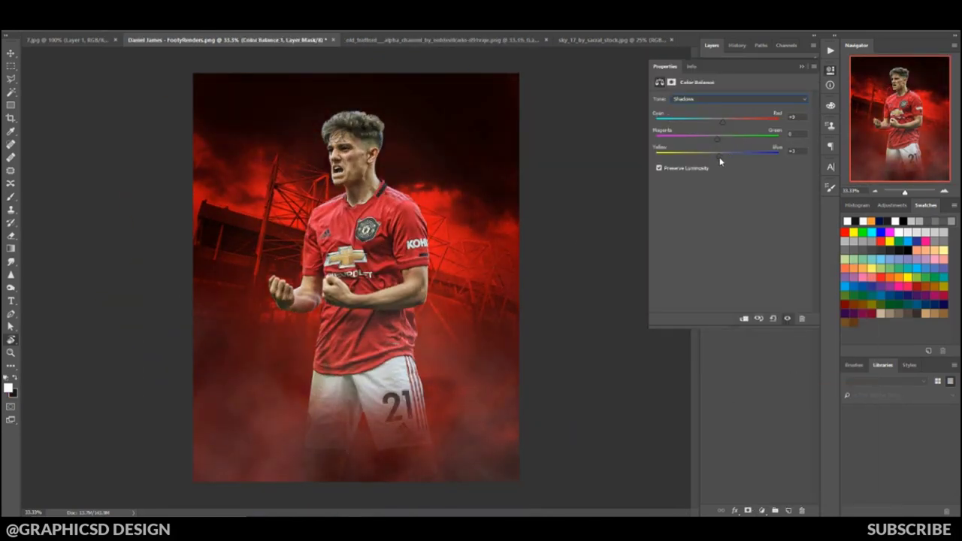
{"action": "left_click", "coordinate": [801, 66]}
{"action": "left_click", "coordinate": [762, 510]}
{"action": "left_click", "coordinate": [797, 335]}
{"action": "left_click", "coordinate": [801, 66]}
{"action": "left_click", "coordinate": [762, 510]}
{"action": "left_click", "coordinate": [796, 377]}
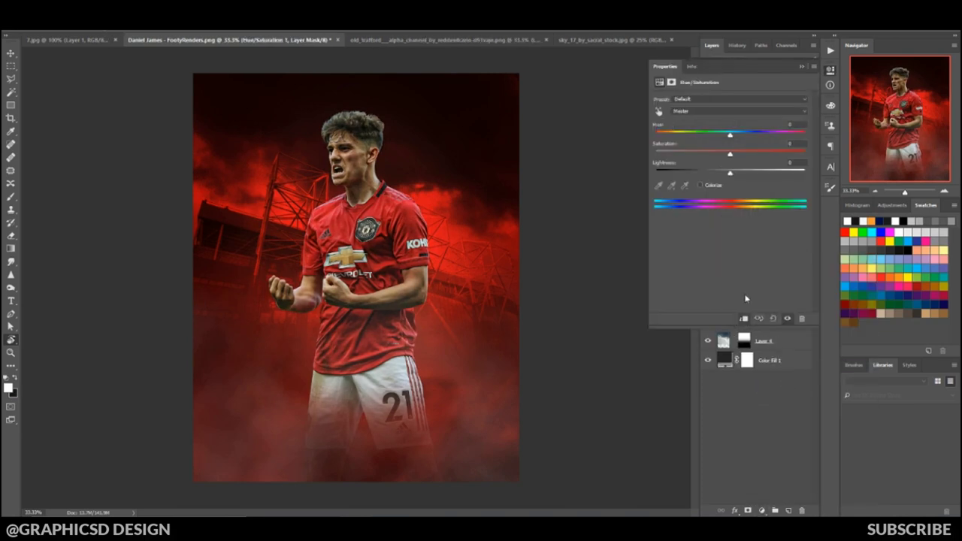
{"action": "left_click", "coordinate": [801, 66]}
- Add Color Balance and Brightness/Contrast layers, inverting the Brightness/Contrast mask to black
{"action": "left_click", "coordinate": [761, 510]}
{"action": "left_click", "coordinate": [796, 391]}
{"action": "left_click", "coordinate": [801, 66]}
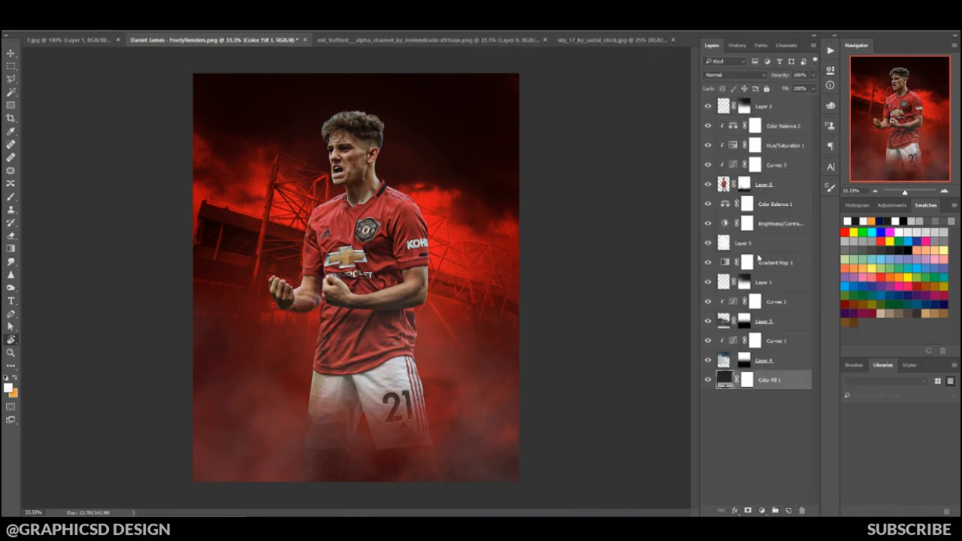
{"action": "left_click", "coordinate": [761, 510]}
{"action": "left_click", "coordinate": [796, 317]}
{"action": "left_click", "coordinate": [801, 66]}
{"action": "key", "text": "ctrl+i"}
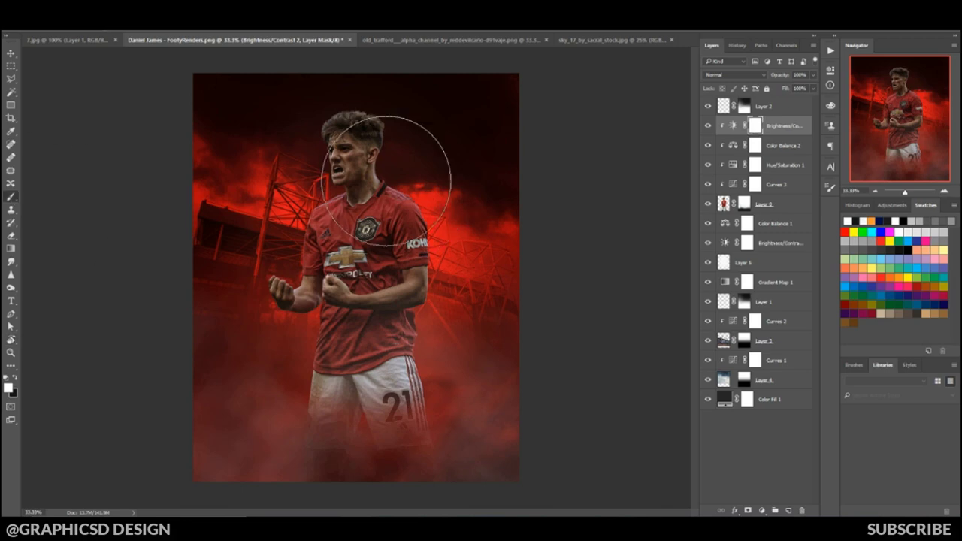
- Add another Curves adjustment layer (Curves 4) above the player
{"action": "scroll", "coordinate": [333, 146], "scroll_direction": "up", "scroll_amount": 1}
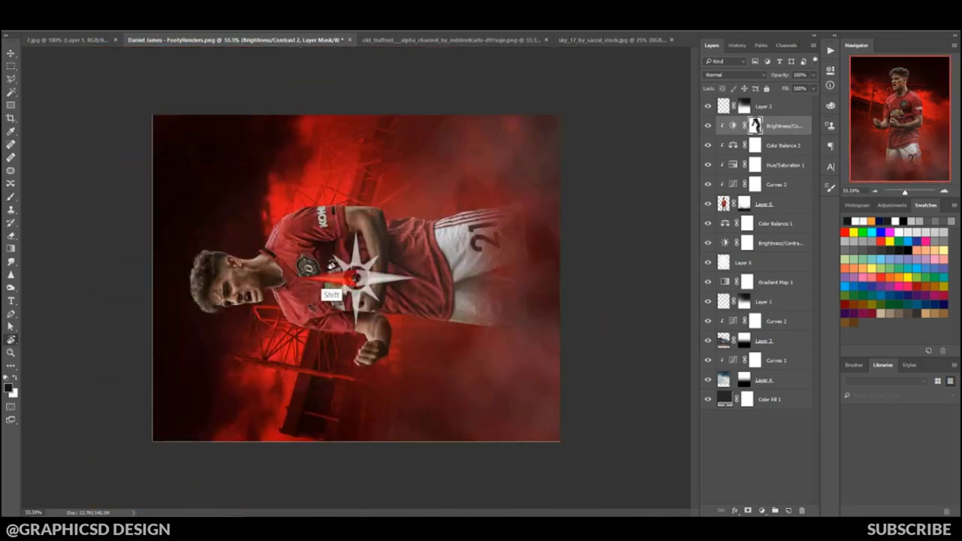
{"action": "left_click", "coordinate": [761, 511]}
{"action": "left_click", "coordinate": [801, 333]}
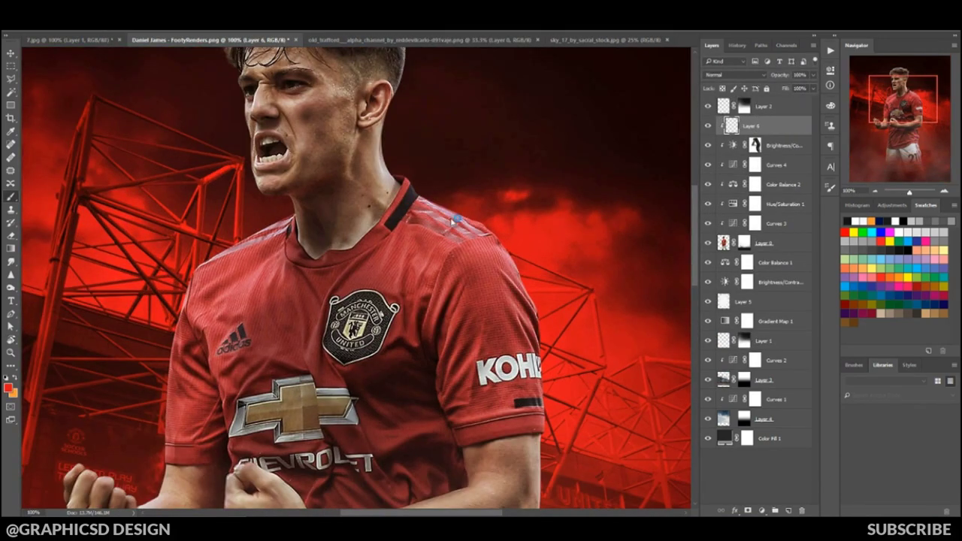
{"action": "scroll", "coordinate": [605, 316], "scroll_direction": "up", "scroll_amount": 1}
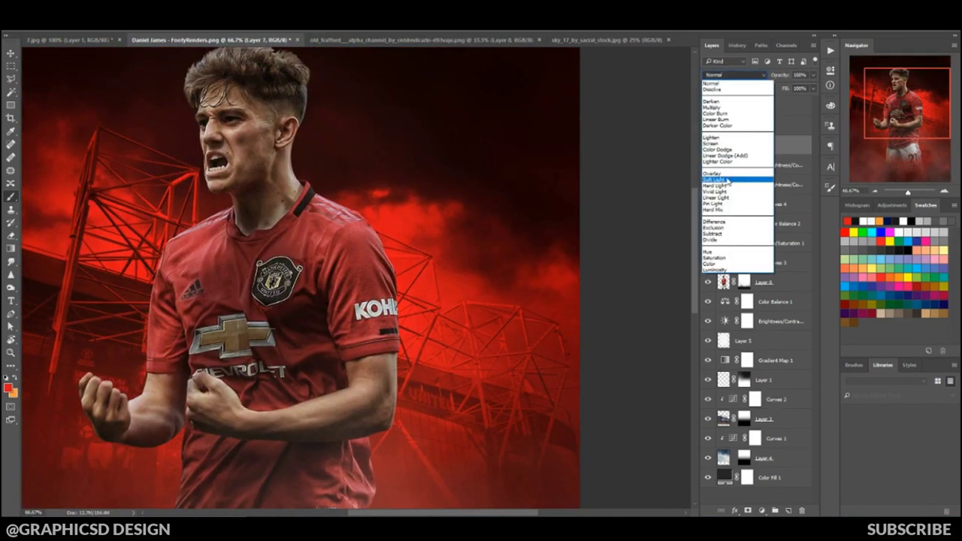
- Set Layer 7 to Overlay blending and load a red brush colour
{"action": "left_click", "coordinate": [714, 173]}
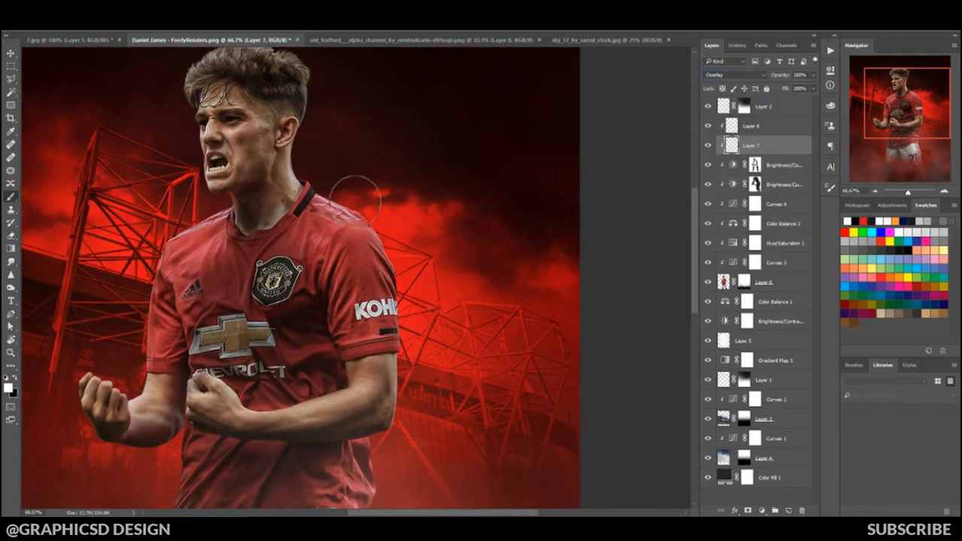
{"action": "left_click", "coordinate": [8, 386]}
{"action": "key", "text": "Return"}
{"action": "key", "text": "b"}
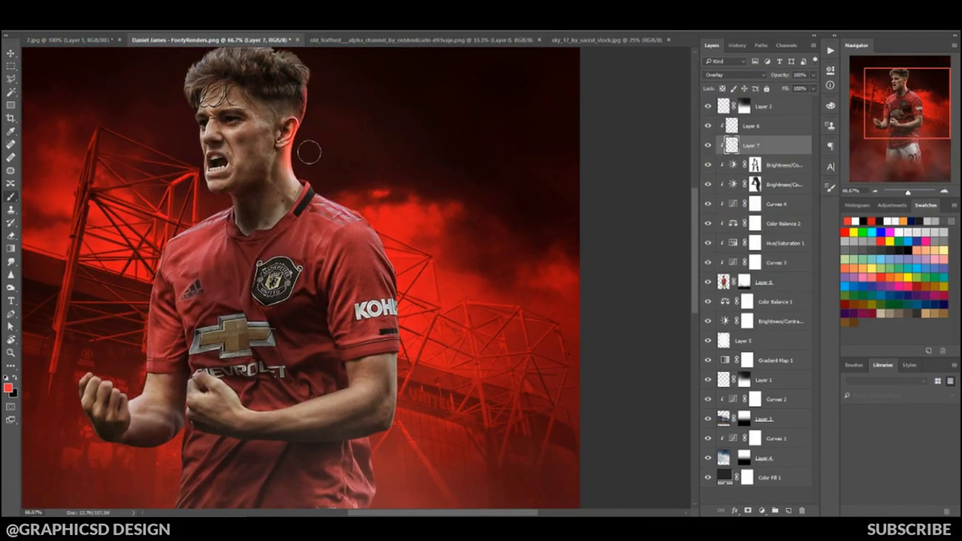
- Paint red rim light along the player's head, ear, chin and neck edges
{"action": "scroll", "coordinate": [370, 242], "scroll_direction": "up", "scroll_amount": 2}
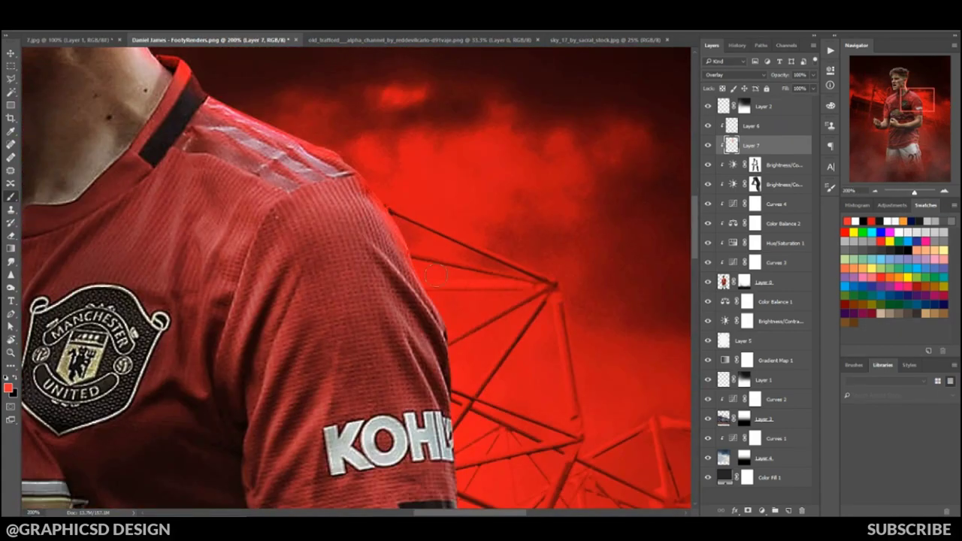
{"action": "scroll", "coordinate": [436, 277], "scroll_direction": "down", "scroll_amount": 2}
{"action": "scroll", "coordinate": [428, 271], "scroll_direction": "down", "scroll_amount": 2}
{"action": "scroll", "coordinate": [441, 230], "scroll_direction": "down", "scroll_amount": 2}
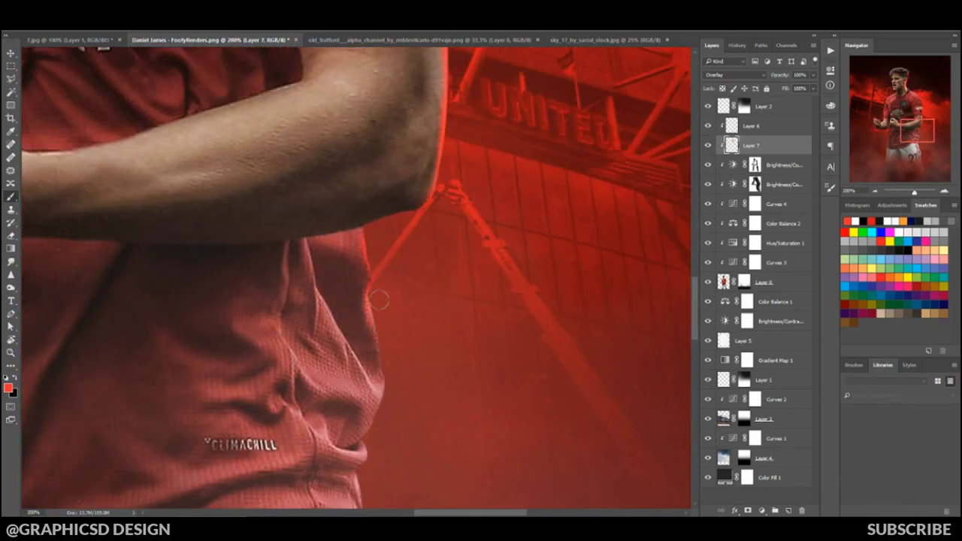
{"action": "scroll", "coordinate": [378, 300], "scroll_direction": "down", "scroll_amount": 2}
{"action": "scroll", "coordinate": [344, 271], "scroll_direction": "down", "scroll_amount": 2}
{"action": "scroll", "coordinate": [451, 315], "scroll_direction": "down", "scroll_amount": 2}
{"action": "scroll", "coordinate": [567, 350], "scroll_direction": "up", "scroll_amount": 3}
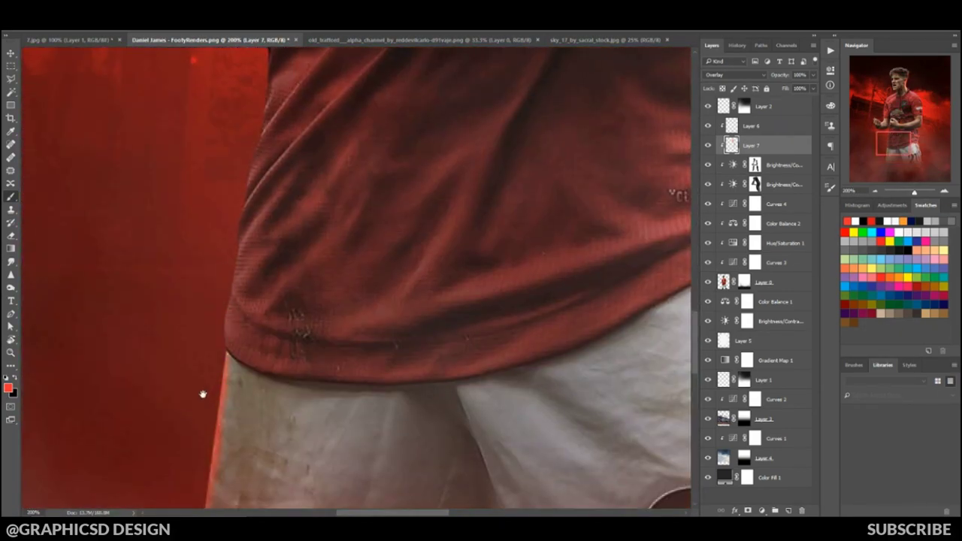
{"action": "scroll", "coordinate": [210, 391], "scroll_direction": "up", "scroll_amount": 2}
{"action": "scroll", "coordinate": [246, 143], "scroll_direction": "up", "scroll_amount": 3}
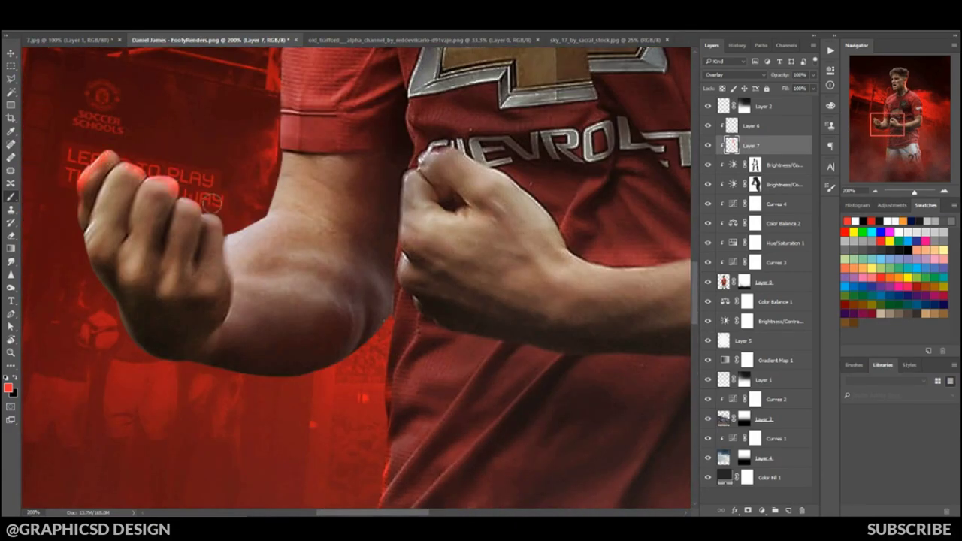
{"action": "scroll", "coordinate": [226, 188], "scroll_direction": "up", "scroll_amount": 3}
{"action": "scroll", "coordinate": [256, 166], "scroll_direction": "up", "scroll_amount": 3}
{"action": "scroll", "coordinate": [278, 143], "scroll_direction": "up", "scroll_amount": 2}
{"action": "key", "text": "ctrl+0"}
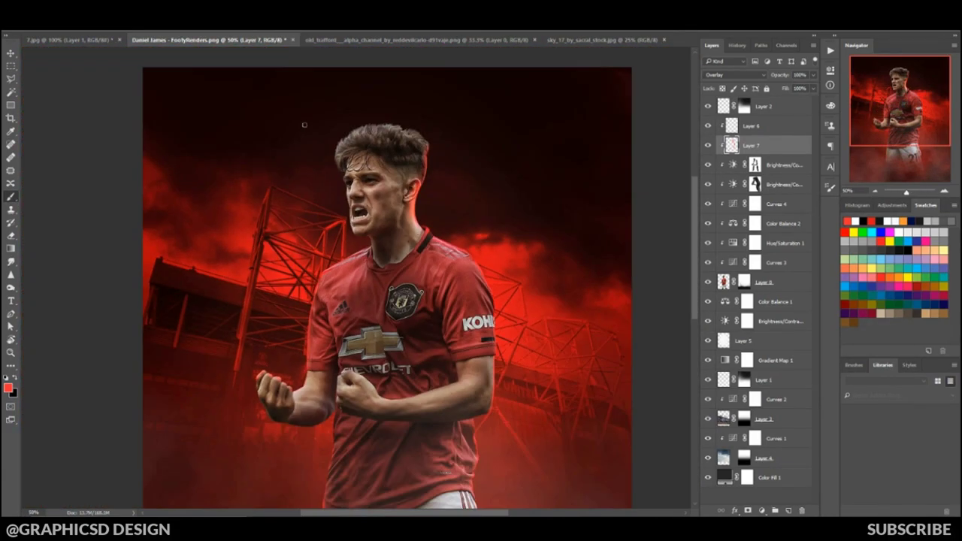
{"action": "scroll", "coordinate": [304, 125], "scroll_direction": "up", "scroll_amount": 3}
{"action": "left_click_drag", "start_coordinate": [294, 217], "coordinate": [271, 101]}
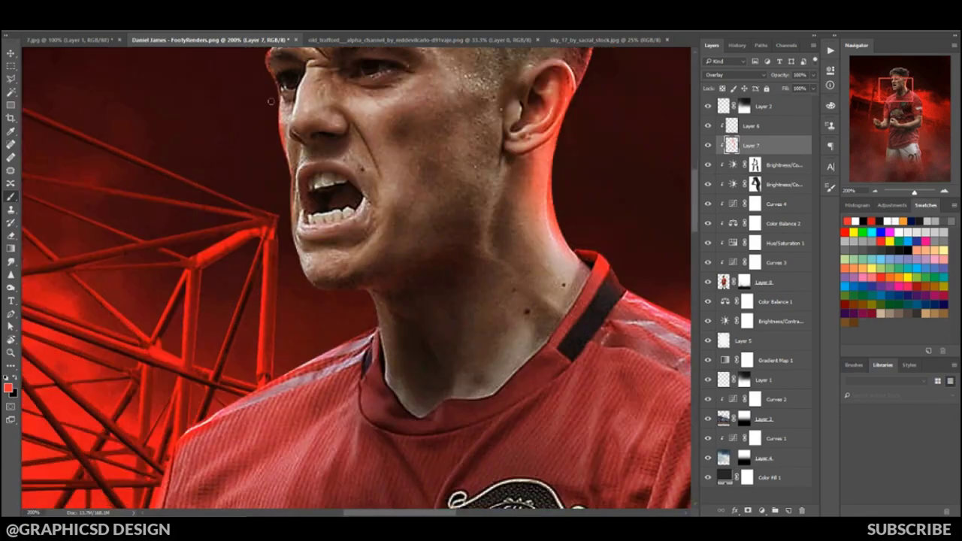
- Extend the red rim light along the fists, arms, shirt hem and shorts
{"action": "scroll", "coordinate": [371, 301], "scroll_direction": "down", "scroll_amount": 3}
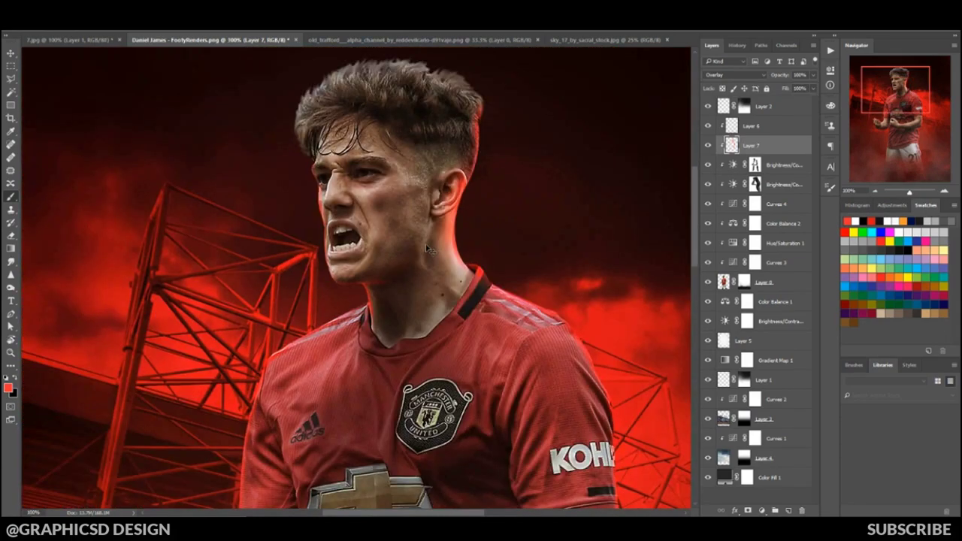
{"action": "scroll", "coordinate": [371, 301], "scroll_direction": "up", "scroll_amount": 3}
{"action": "scroll", "coordinate": [411, 334], "scroll_direction": "down", "scroll_amount": 2}
{"action": "scroll", "coordinate": [411, 333], "scroll_direction": "up", "scroll_amount": 2}
{"action": "scroll", "coordinate": [411, 334], "scroll_direction": "down", "scroll_amount": 3}
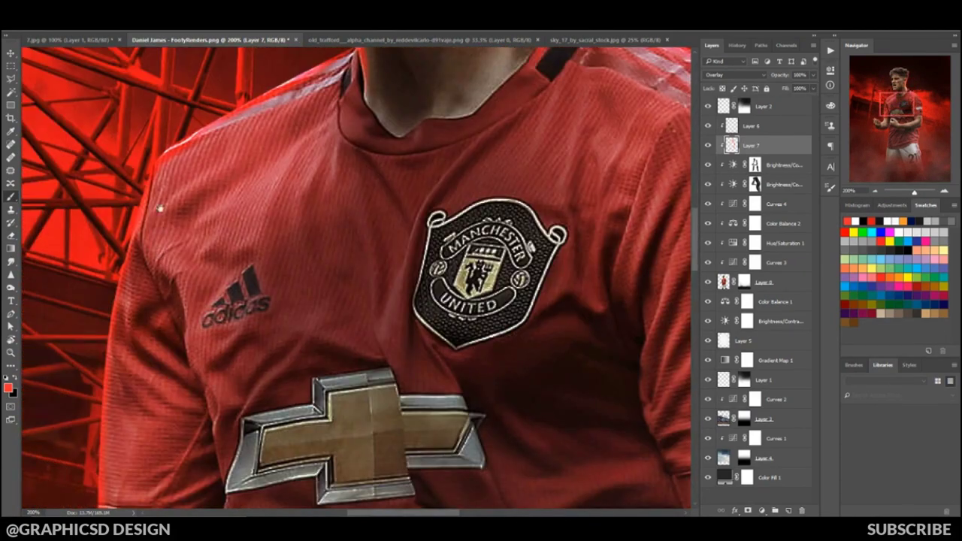
{"action": "scroll", "coordinate": [411, 333], "scroll_direction": "down", "scroll_amount": 3}
{"action": "left_click_drag", "start_coordinate": [301, 339], "coordinate": [474, 188]}
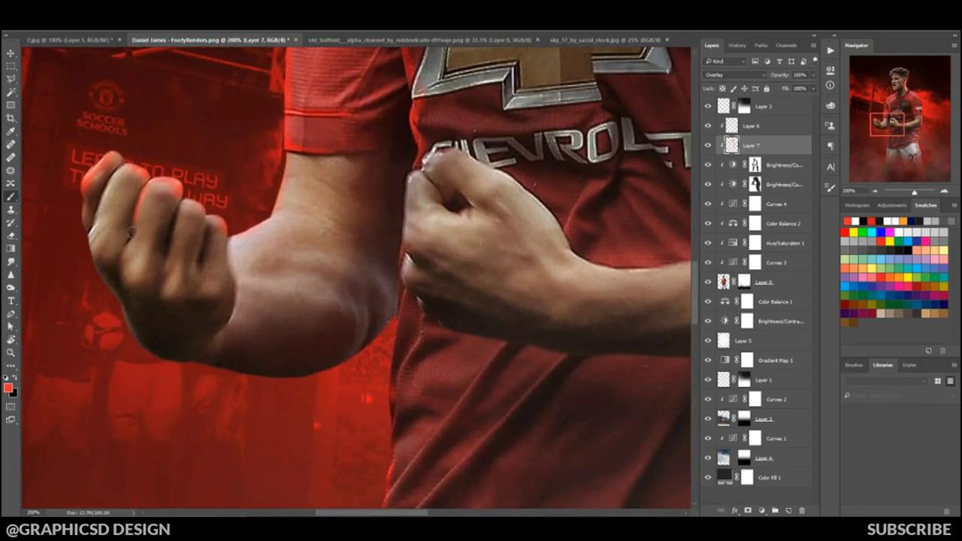
{"action": "left_click_drag", "start_coordinate": [225, 211], "coordinate": [292, 164]}
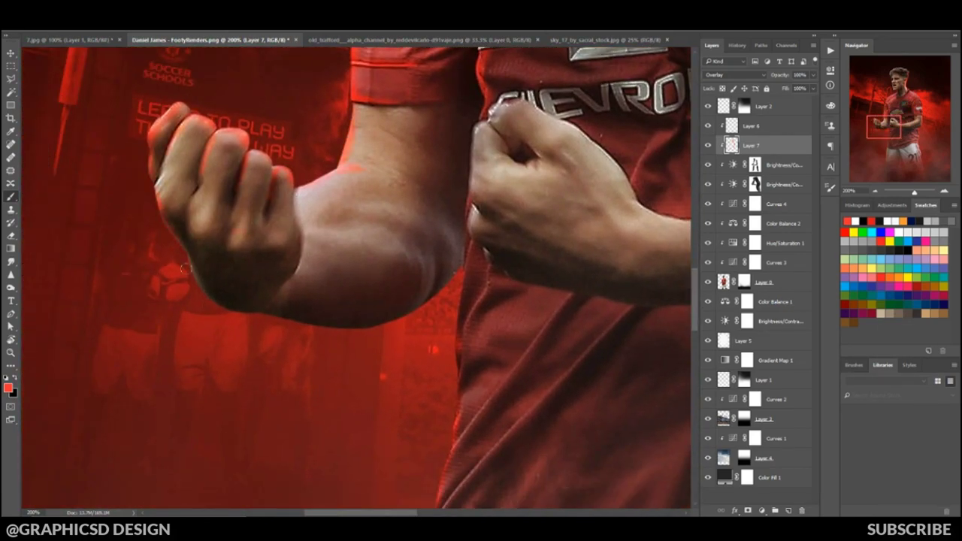
{"action": "left_click_drag", "start_coordinate": [463, 349], "coordinate": [312, 222]}
{"action": "left_click_drag", "start_coordinate": [284, 324], "coordinate": [308, 226]}
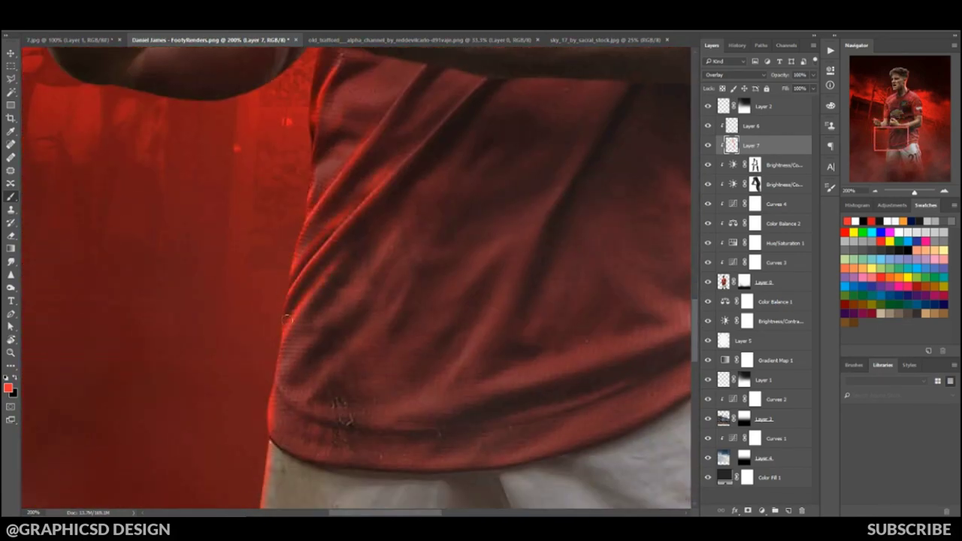
{"action": "left_click_drag", "start_coordinate": [288, 320], "coordinate": [287, 293]}
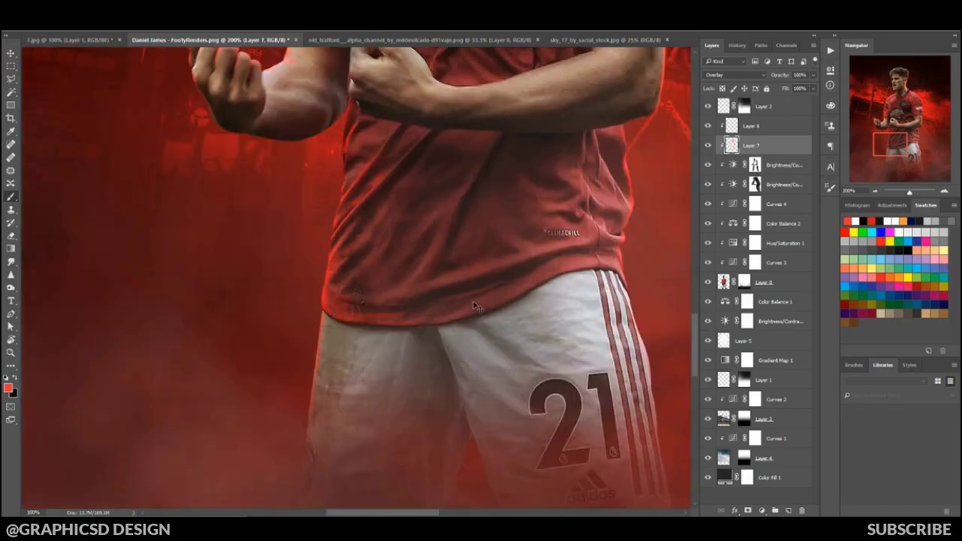
- Rotate the canvas to reach the arm edges, then turn the view upright again
{"action": "mouse_move", "coordinate": [437, 329]}
{"action": "left_mouse_down"}
{"action": "mouse_move", "coordinate": [382, 173]}
{"action": "mouse_move", "coordinate": [376, 122]}
{"action": "left_mouse_up"}
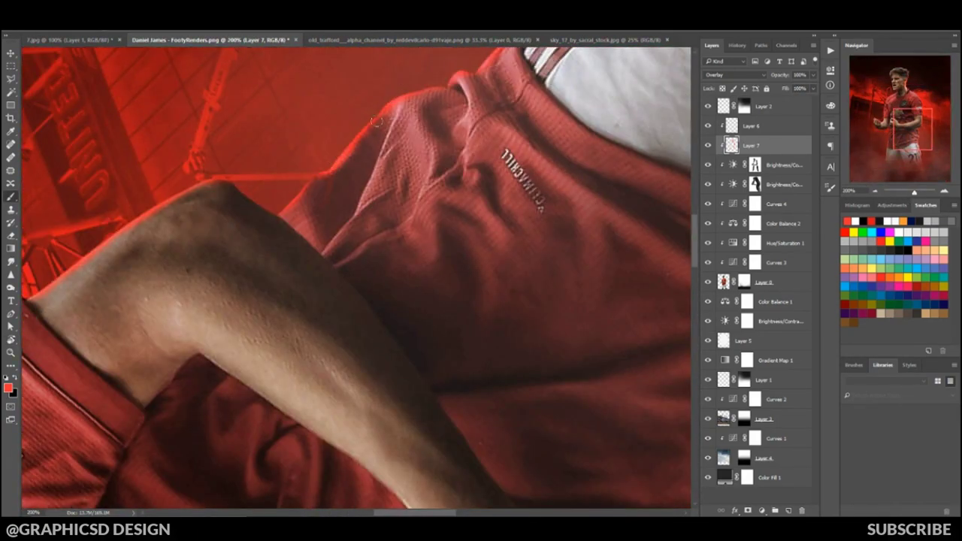
{"action": "scroll", "coordinate": [500, 91], "scroll_direction": "up", "scroll_amount": 3}
{"action": "scroll", "coordinate": [469, 160], "scroll_direction": "up", "scroll_amount": 3}
{"action": "scroll", "coordinate": [387, 195], "scroll_direction": "up", "scroll_amount": 3}
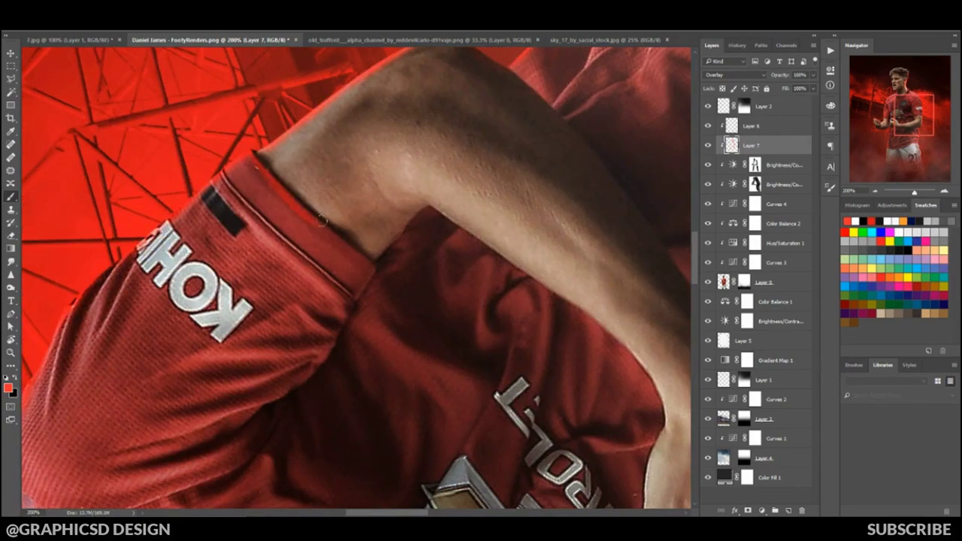
{"action": "scroll", "coordinate": [354, 228], "scroll_direction": "up", "scroll_amount": 3}
{"action": "left_click_drag", "start_coordinate": [129, 227], "coordinate": [439, 181]}
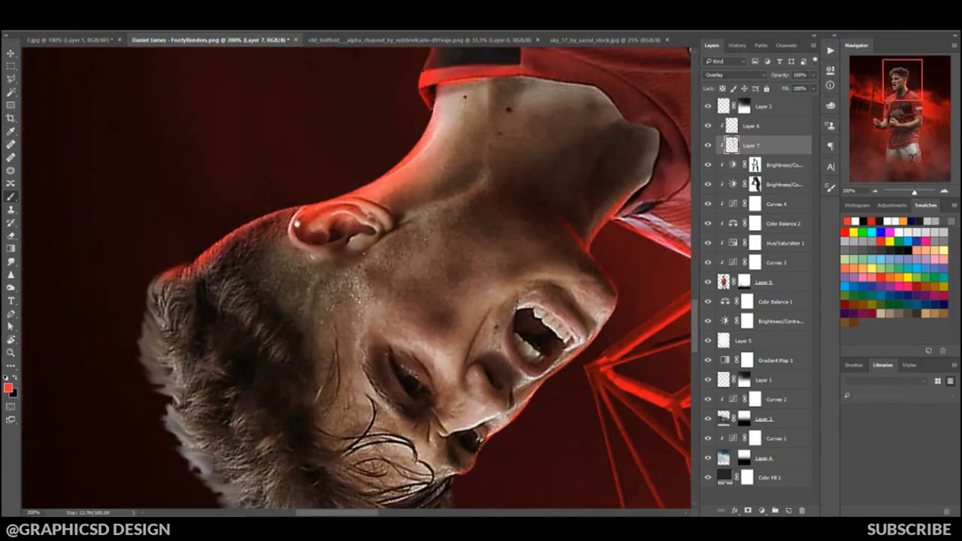
- Create Layer 8 and brush red glow along the player's arm edges
{"action": "key", "text": "ctrl+shift+alt+n"}
{"action": "scroll", "coordinate": [438, 181], "scroll_direction": "up", "scroll_amount": 3}
{"action": "scroll", "coordinate": [496, 165], "scroll_direction": "up", "scroll_amount": 3}
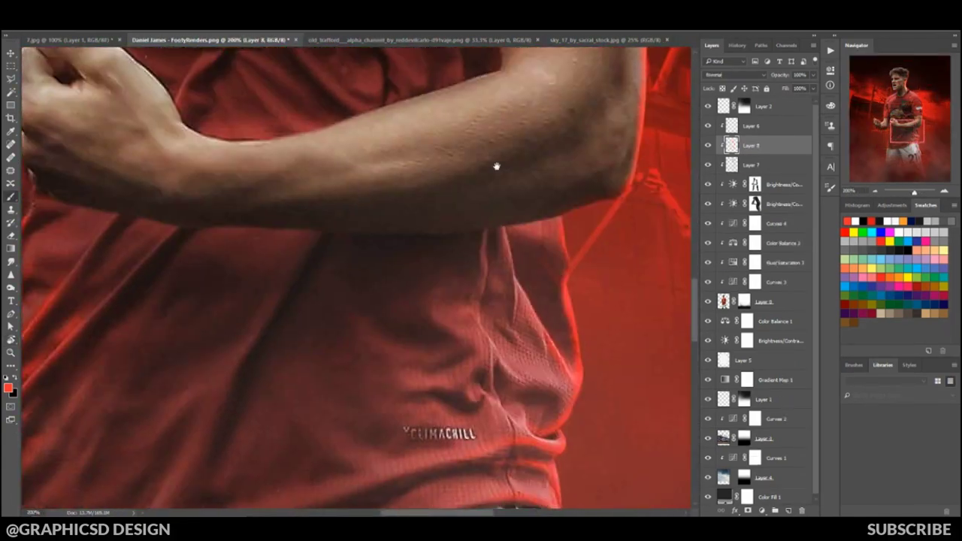
{"action": "scroll", "coordinate": [203, 186], "scroll_direction": "left", "scroll_amount": 5}
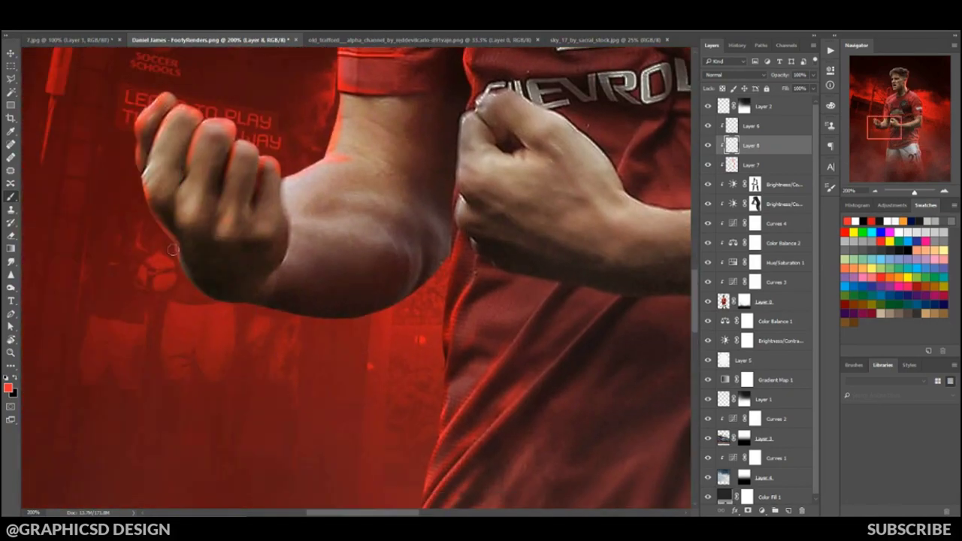
{"action": "scroll", "coordinate": [329, 322], "scroll_direction": "up", "scroll_amount": 3}
{"action": "scroll", "coordinate": [286, 263], "scroll_direction": "down", "scroll_amount": 5}
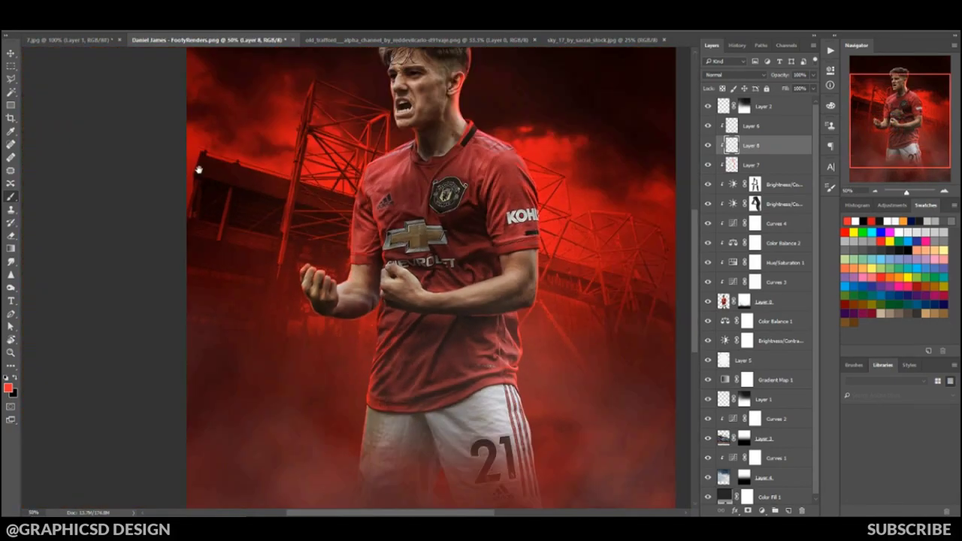
{"action": "scroll", "coordinate": [238, 215], "scroll_direction": "up", "scroll_amount": 8}
{"action": "scroll", "coordinate": [331, 270], "scroll_direction": "down", "scroll_amount": 1}
{"action": "scroll", "coordinate": [332, 271], "scroll_direction": "down", "scroll_amount": 2}
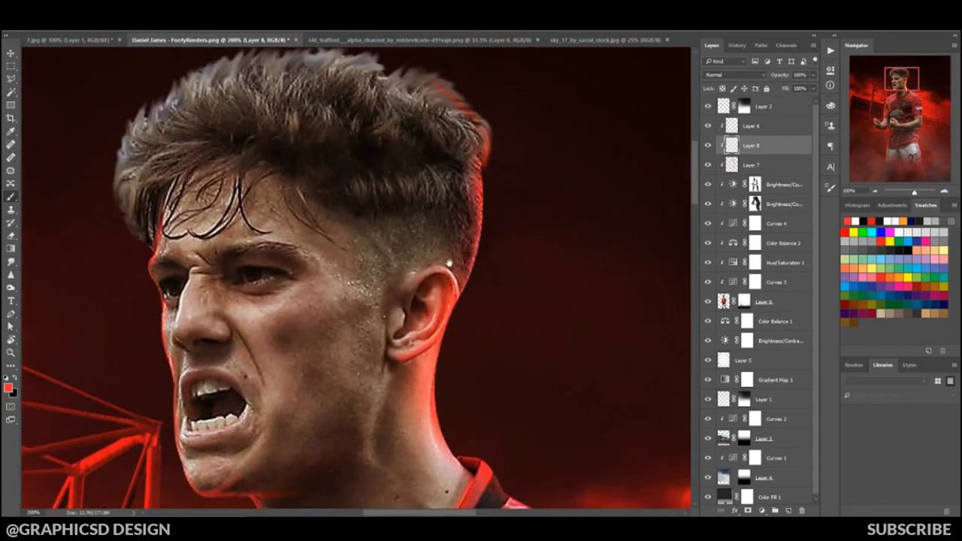
{"action": "scroll", "coordinate": [332, 271], "scroll_direction": "down", "scroll_amount": 2}
- Add a Color Balance adjustment above Curves 4 with Shadows Cyan-Red at +22
{"action": "left_click", "coordinate": [774, 223]}
{"action": "left_click", "coordinate": [761, 510]}
{"action": "left_click", "coordinate": [795, 390]}
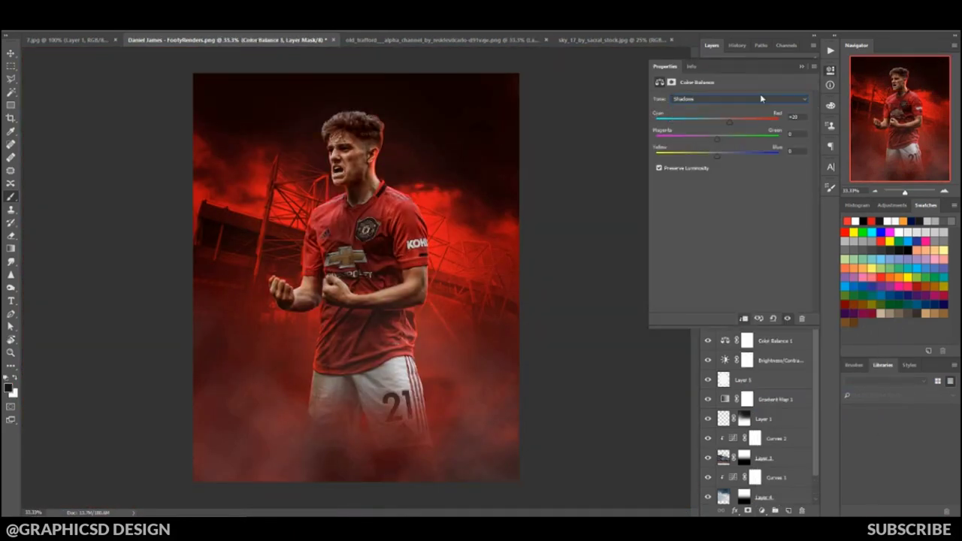
{"action": "left_click", "coordinate": [770, 165]}
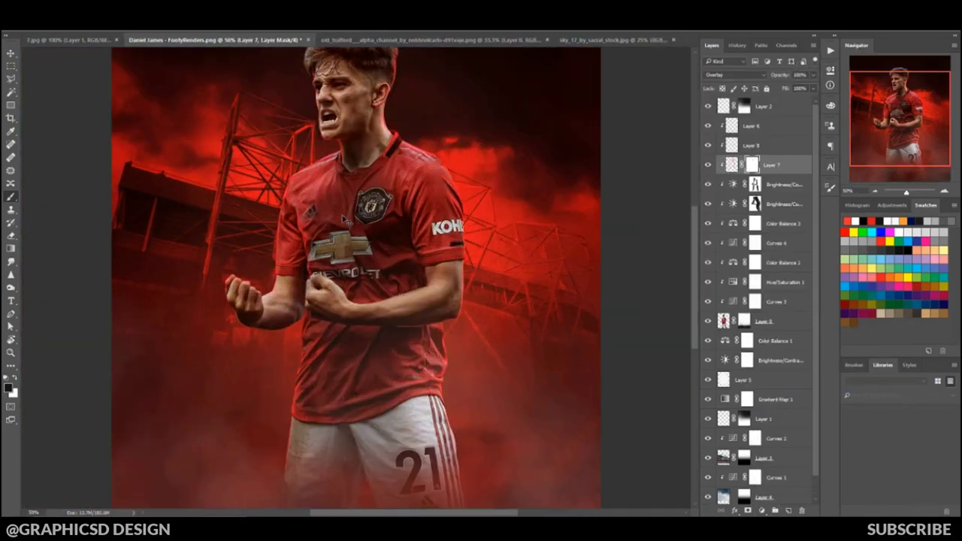
{"action": "key", "text": "alt+bracketleft"}
{"action": "key", "text": "alt+bracketleft"}
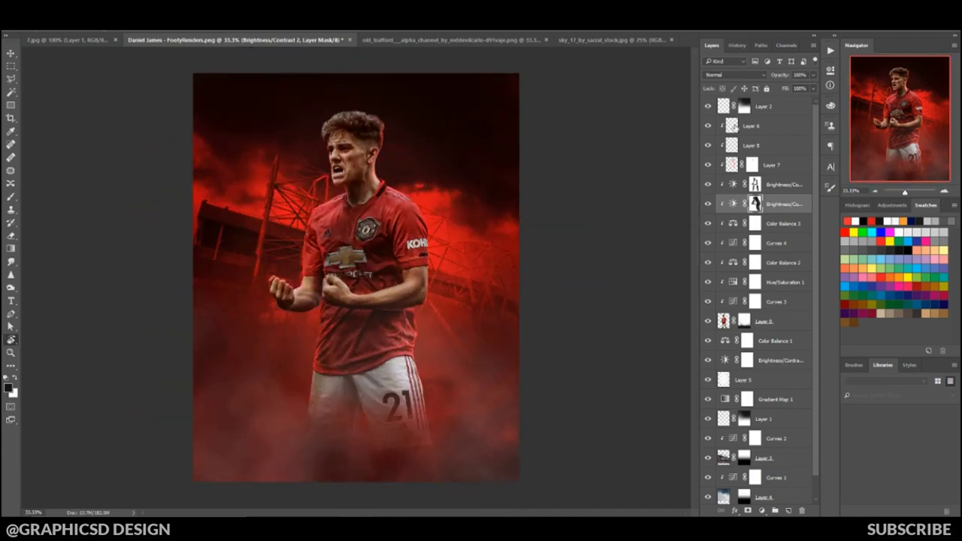
- Give Layer 2 a dark red #790d0e Color Overlay effect
{"action": "left_click", "coordinate": [763, 106]}
{"action": "double_click", "coordinate": [796, 106]}
{"action": "left_click", "coordinate": [518, 298]}
{"action": "left_click", "coordinate": [732, 198]}
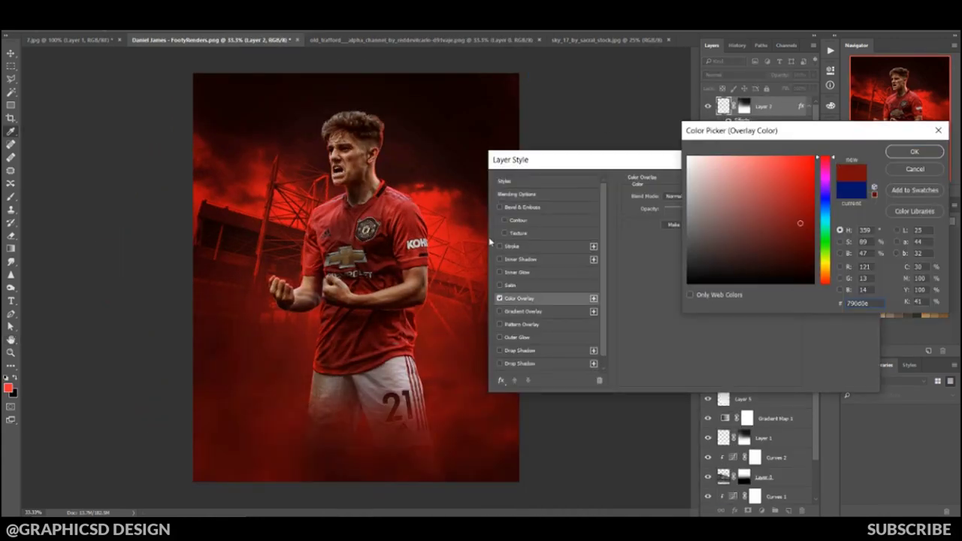
{"action": "left_click", "coordinate": [859, 172]}
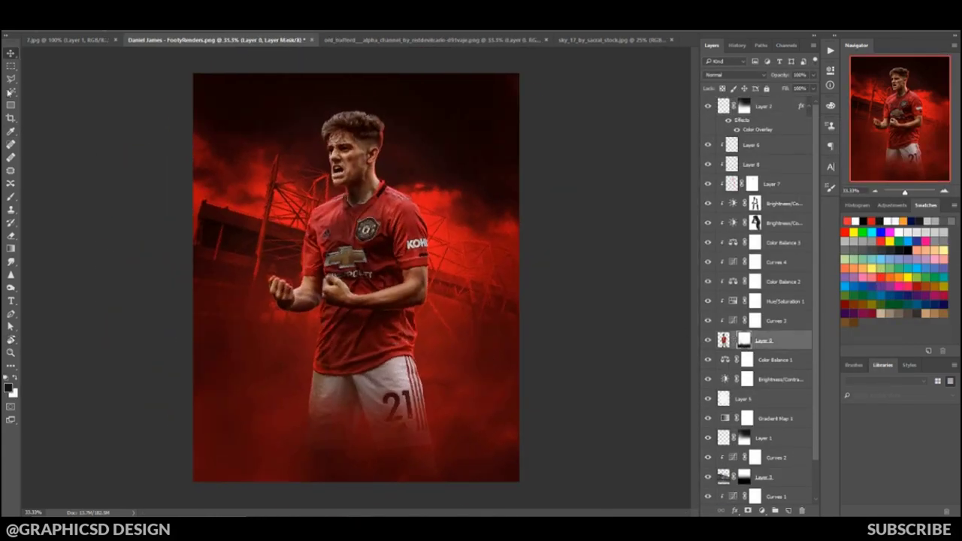
- Rotate the canvas view slightly, then reset the rotation to straight
{"action": "key", "text": "r"}
{"action": "mouse_move", "coordinate": [330, 248]}
{"action": "left_mouse_down"}
{"action": "mouse_move", "coordinate": [356, 278]}
{"action": "mouse_move", "coordinate": [345, 242]}
{"action": "left_mouse_up"}
{"action": "left_click", "coordinate": [754, 222]}
- Add an Overlay-mode Layer 9 with red paint and the Brush, zoomed in on the player's shorts
{"action": "key", "text": "b"}
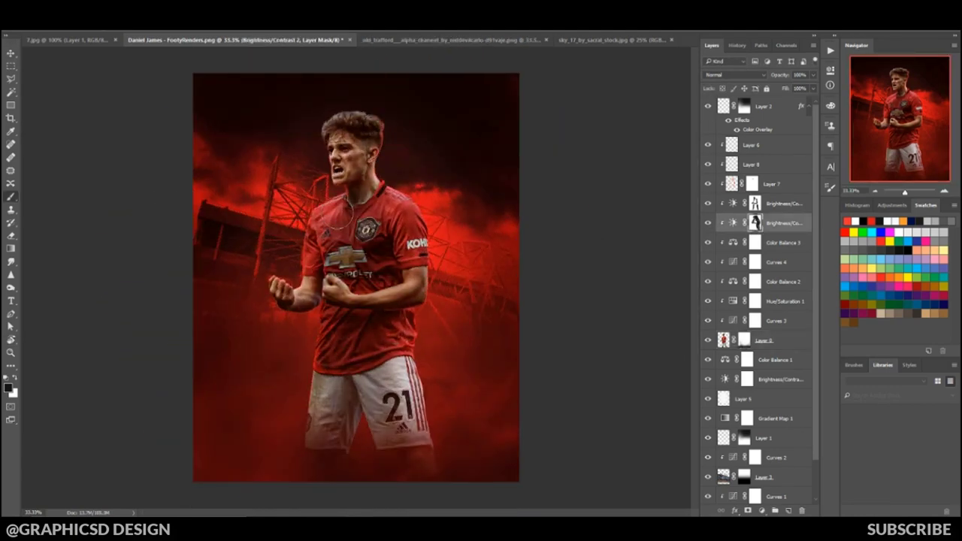
{"action": "left_click", "coordinate": [345, 293], "text": "alt"}
{"action": "key", "text": "ctrl+shift+alt+n"}
{"action": "key", "text": "shift+alt+o"}
{"action": "key", "text": "ctrl+plus"}
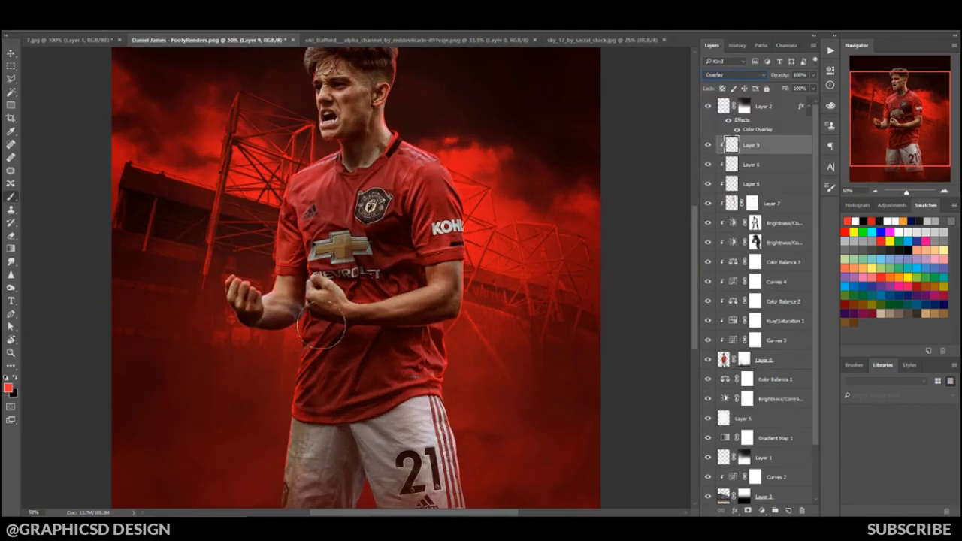
{"action": "left_click_drag", "start_coordinate": [369, 205], "coordinate": [374, 241]}
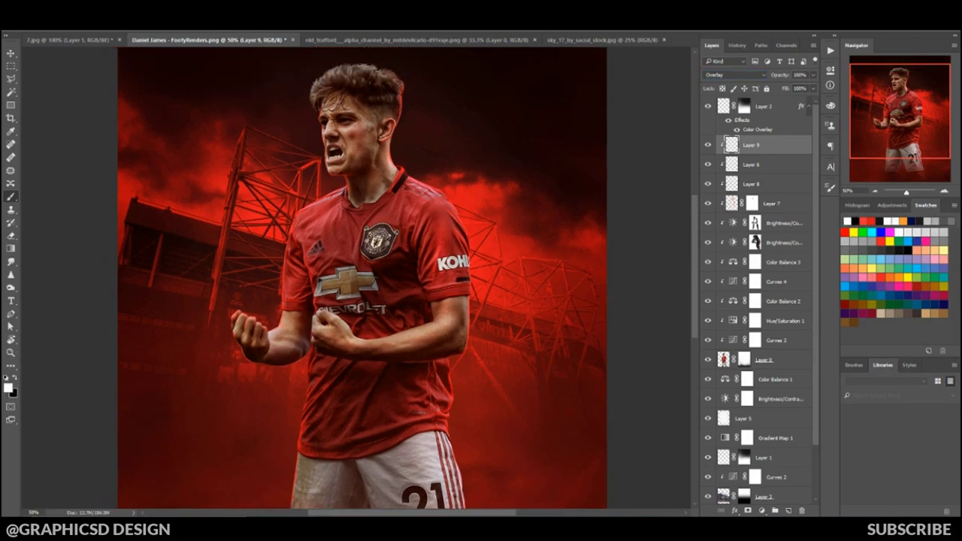
{"action": "left_click_drag", "start_coordinate": [248, 330], "coordinate": [195, 135]}
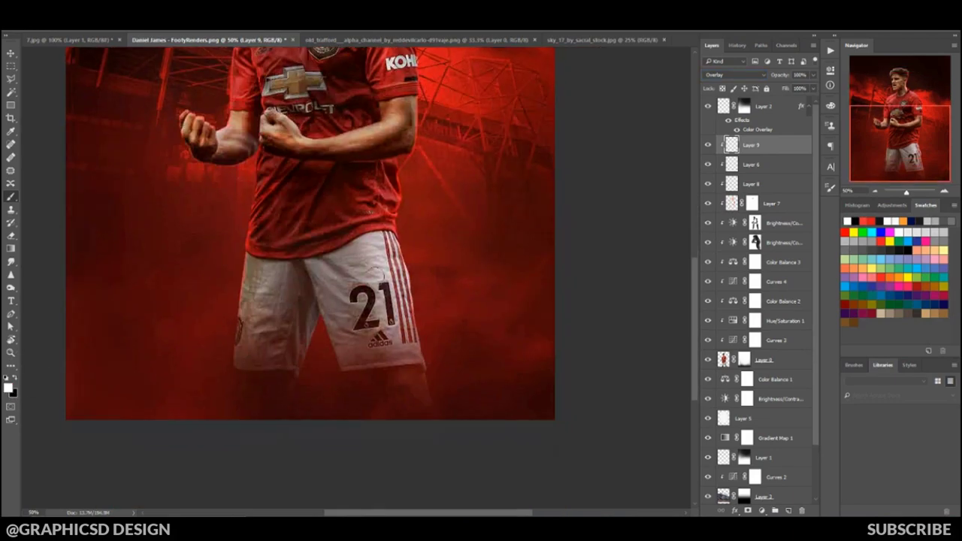
{"action": "scroll", "coordinate": [388, 182], "scroll_direction": "up", "scroll_amount": 2}
{"action": "scroll", "coordinate": [383, 183], "scroll_direction": "up", "scroll_amount": 3}
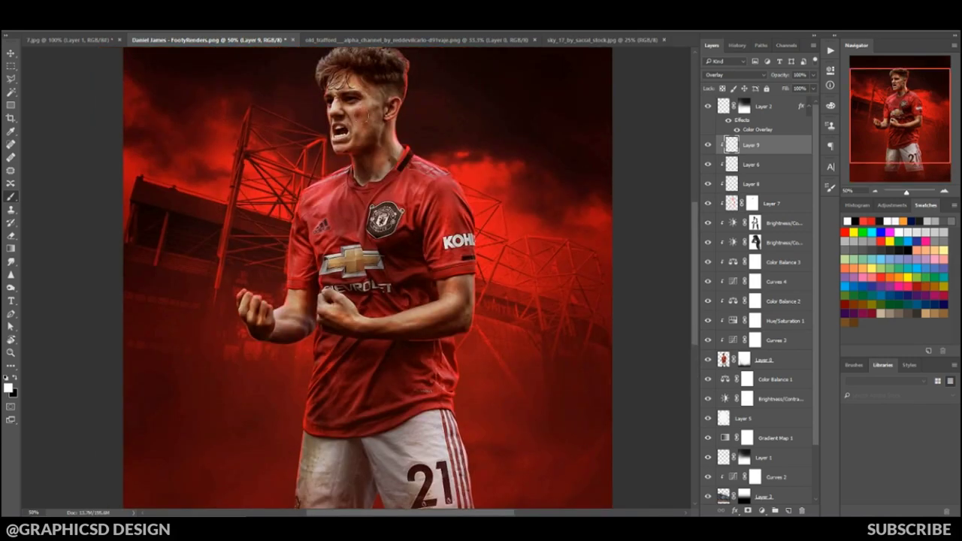
{"action": "scroll", "coordinate": [378, 184], "scroll_direction": "up", "scroll_amount": 1}
- Switch the paint colour to orange-red, select Layer 7's mask, and fit the poster in view
{"action": "key", "text": "x"}
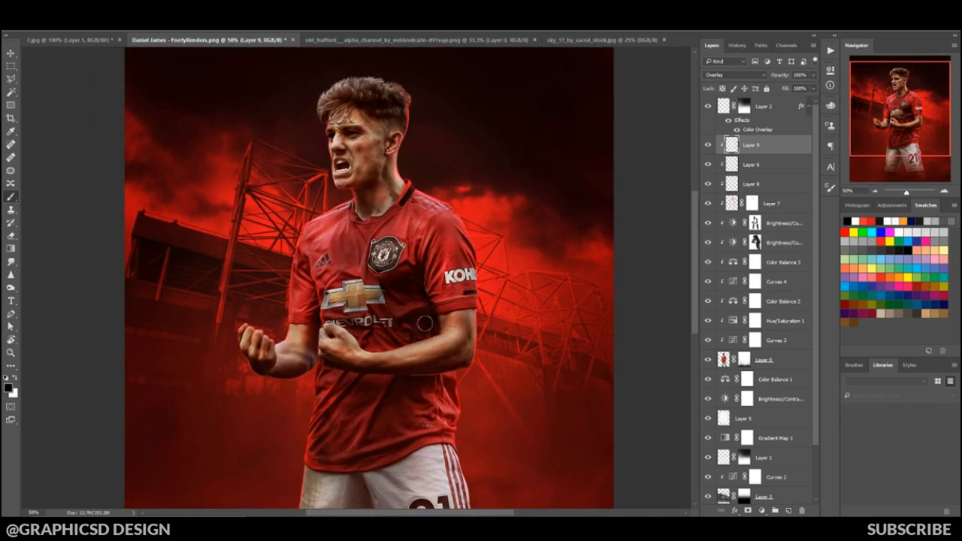
{"action": "scroll", "coordinate": [406, 334], "scroll_direction": "down", "scroll_amount": 2}
{"action": "scroll", "coordinate": [354, 366], "scroll_direction": "down", "scroll_amount": 2}
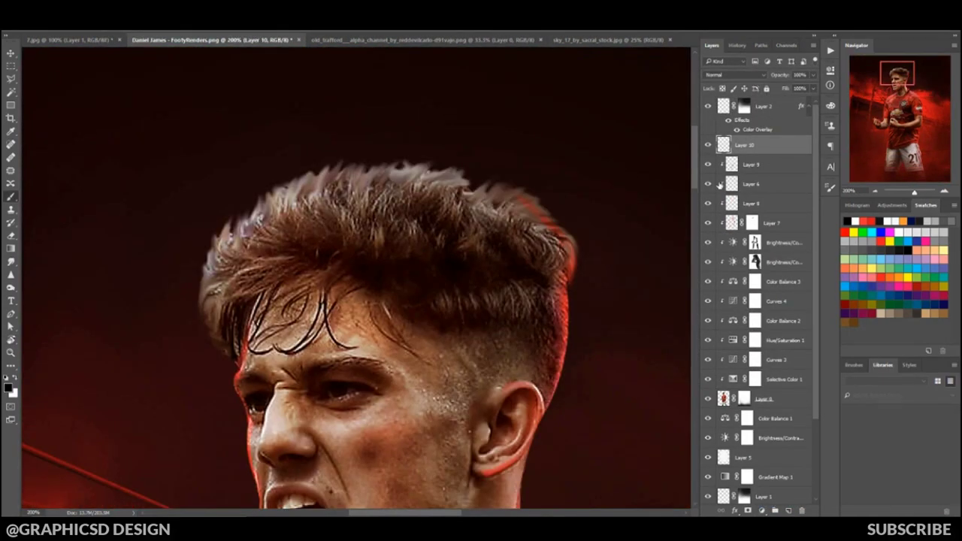
{"action": "left_click", "coordinate": [8, 388]}
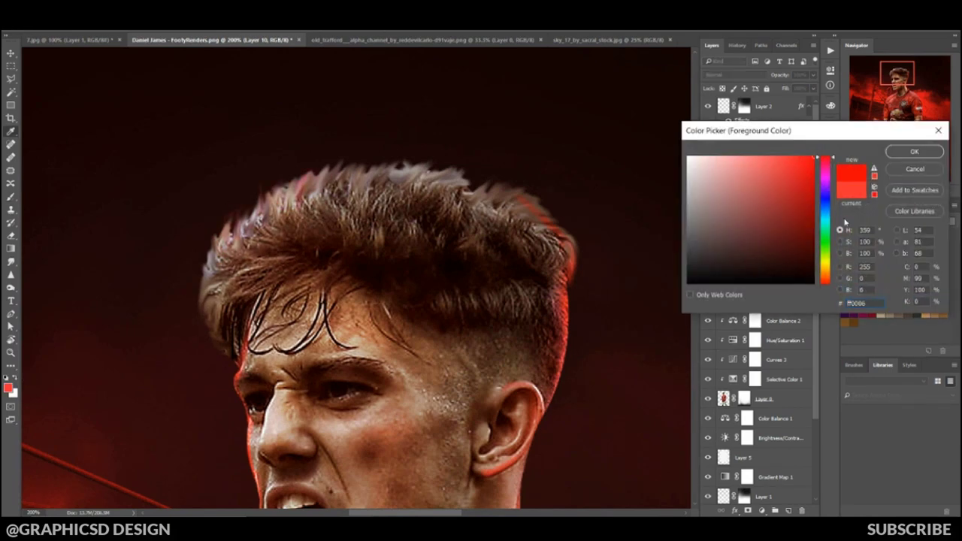
{"action": "left_click", "coordinate": [913, 150]}
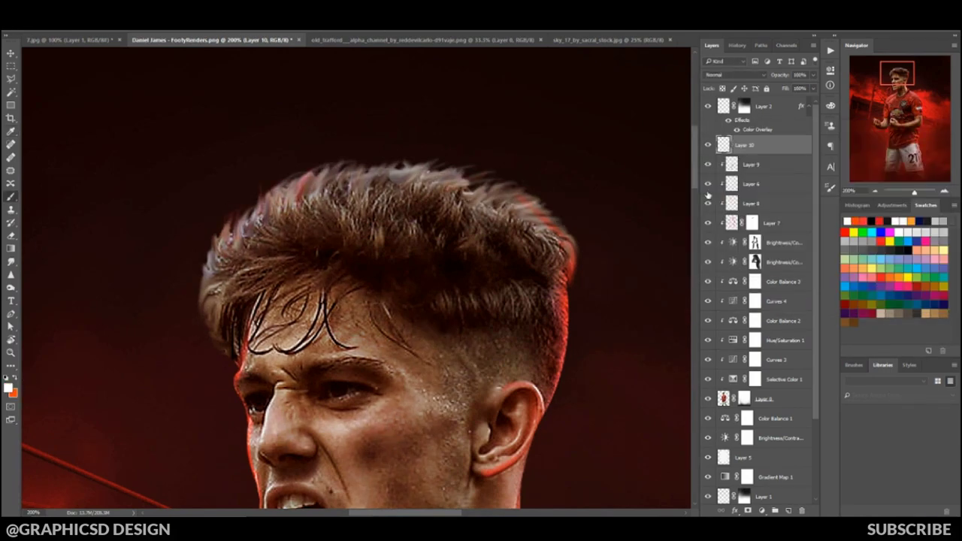
{"action": "left_click", "coordinate": [752, 222]}
{"action": "key", "text": "ctrl+0"}
- Add a Curves adjustment above Layer 2 and adjust the curve to darken the whole image
{"action": "left_click", "coordinate": [762, 106]}
{"action": "left_click", "coordinate": [761, 510]}
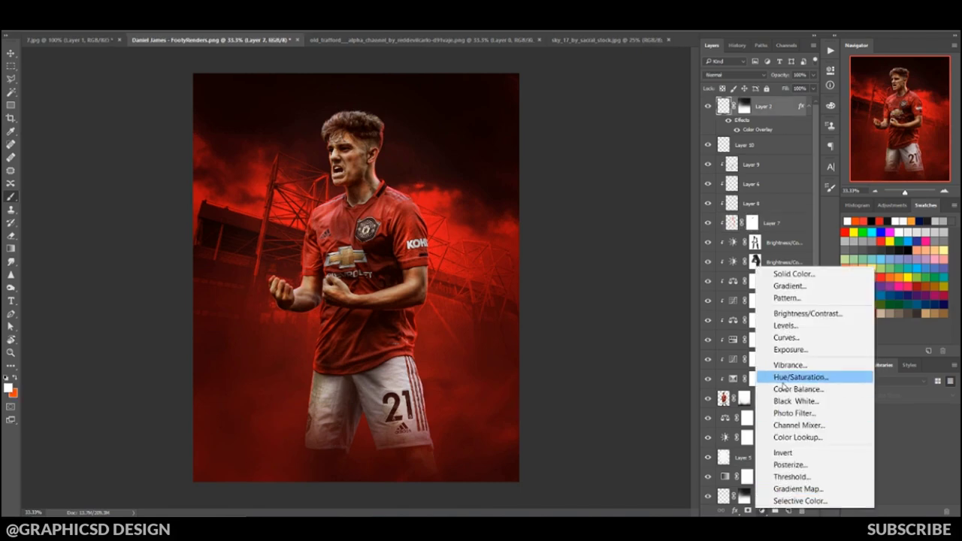
{"action": "left_click", "coordinate": [762, 510]}
{"action": "left_click", "coordinate": [786, 338]}
{"action": "left_click", "coordinate": [14, 66]}
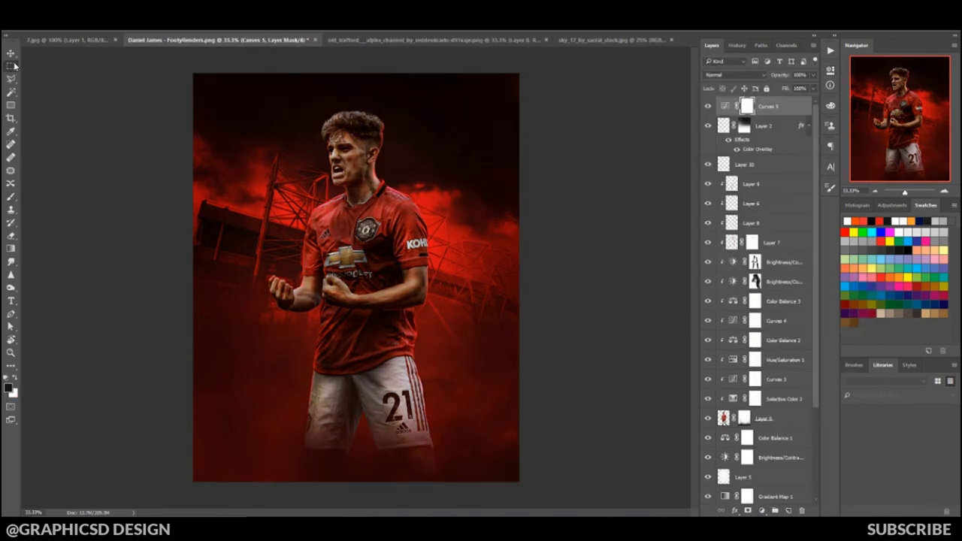
- Fill the oval selection into the Curves mask and soften it with a 124.4-pixel Gaussian Blur
{"action": "key", "text": "alt+BackSpace"}
{"action": "key", "text": "ctrl+d"}
{"action": "left_click", "coordinate": [353, 210]}
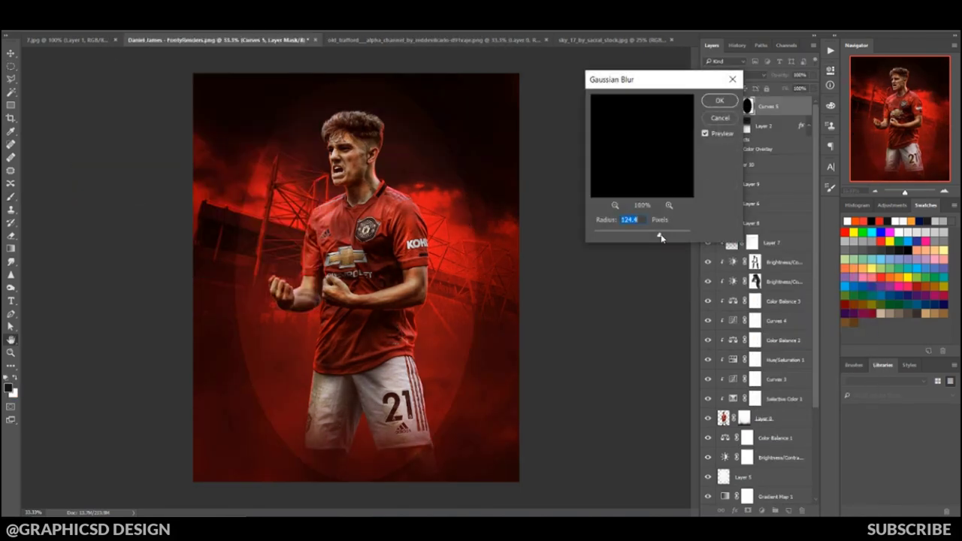